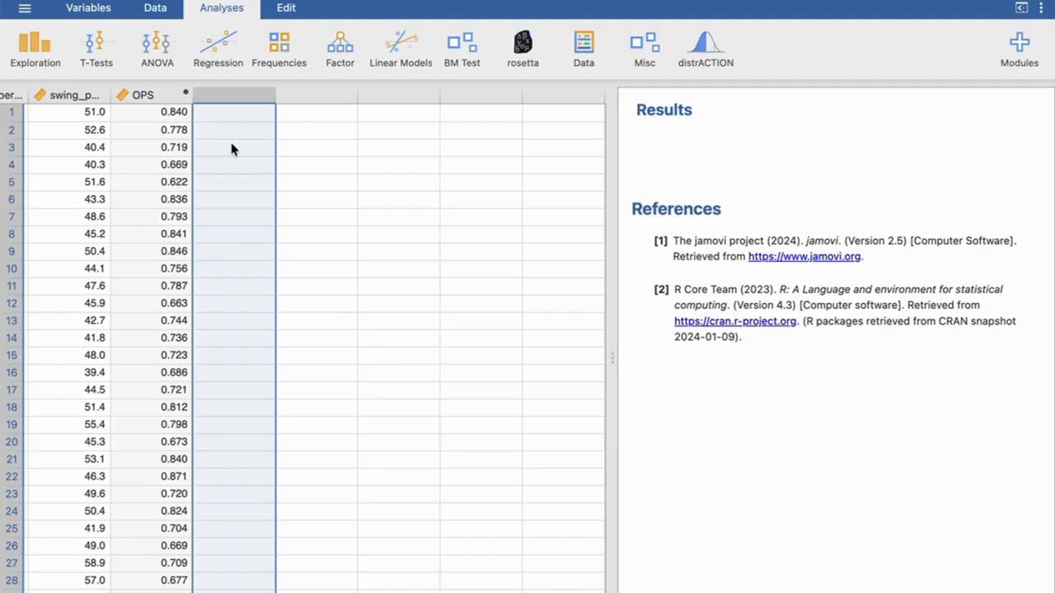
- Run a Descriptives analysis on the OPS variable
left_click(37, 49)
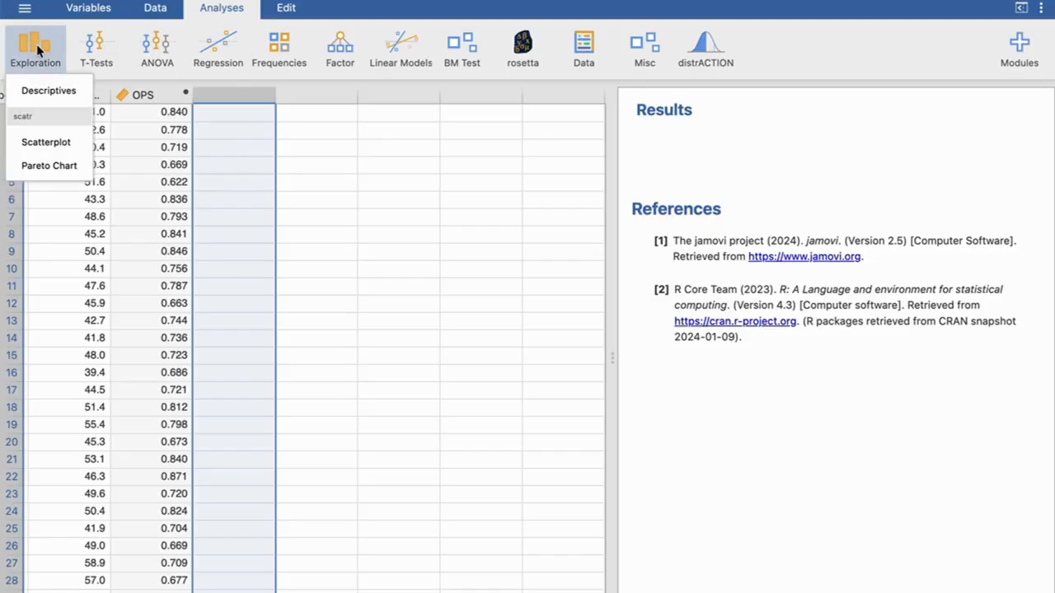
left_click(51, 96)
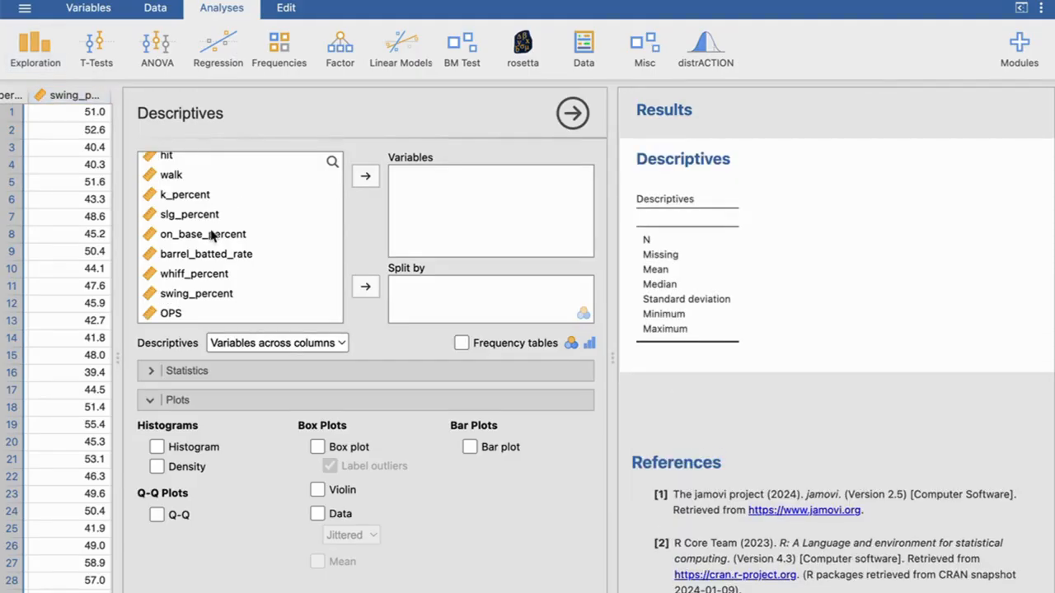
left_click(171, 313)
left_click(365, 177)
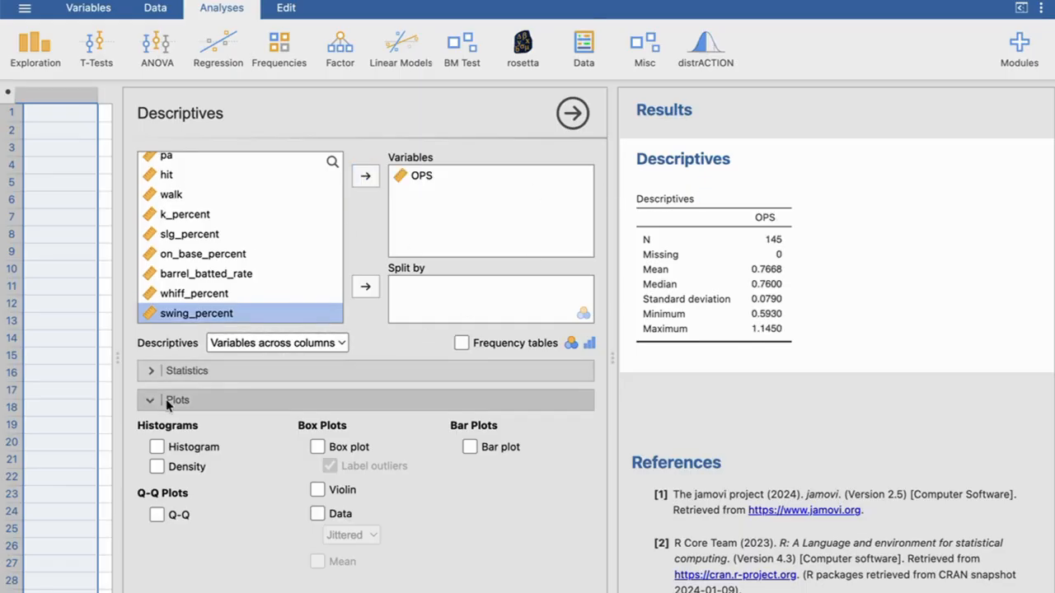
- Add the range to the dispersion statistics of the OPS descriptives
left_click(144, 400)
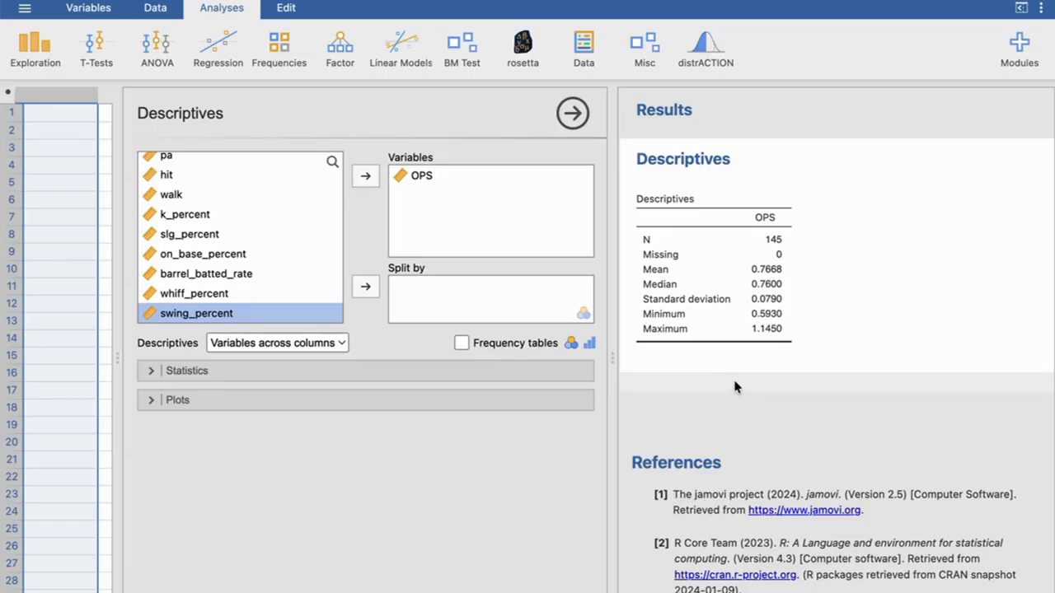
left_click(151, 373)
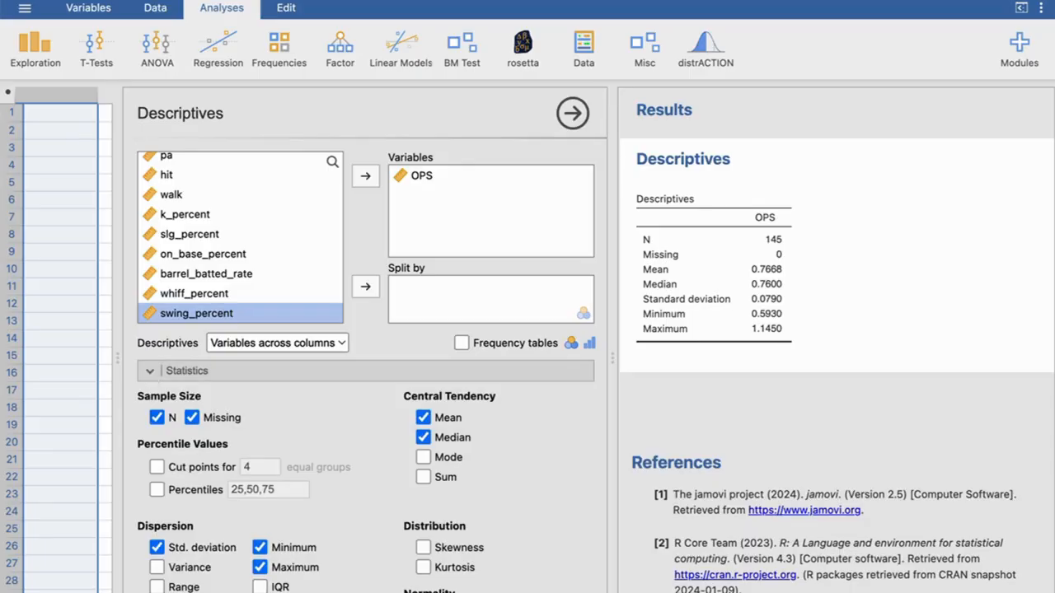
scroll(173, 495, "down", 2)
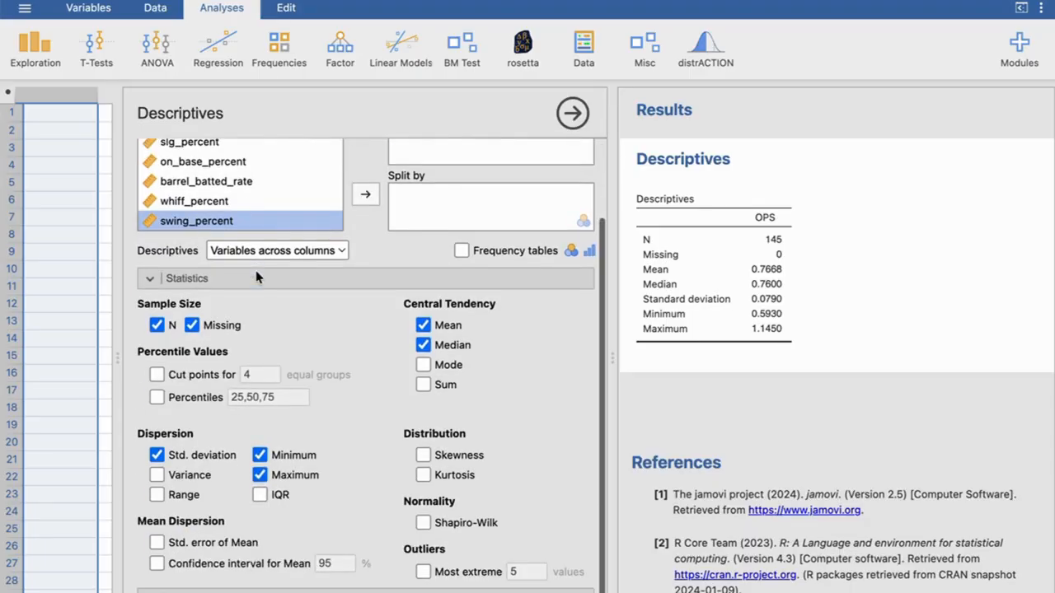
left_click(157, 495)
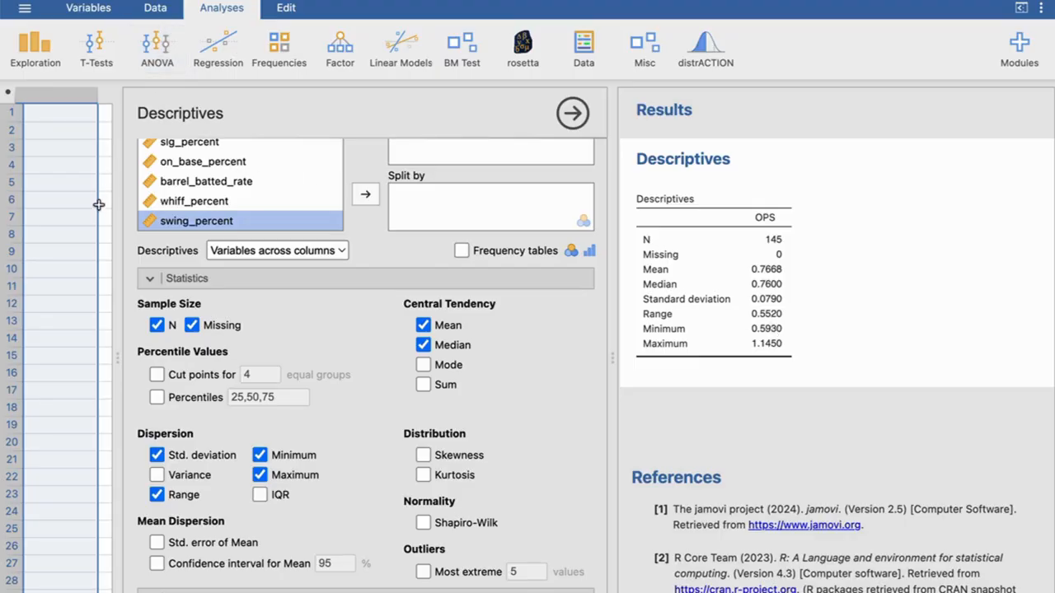
- Examine the OPS values in the data sheet alongside the descriptives table
left_click(155, 7)
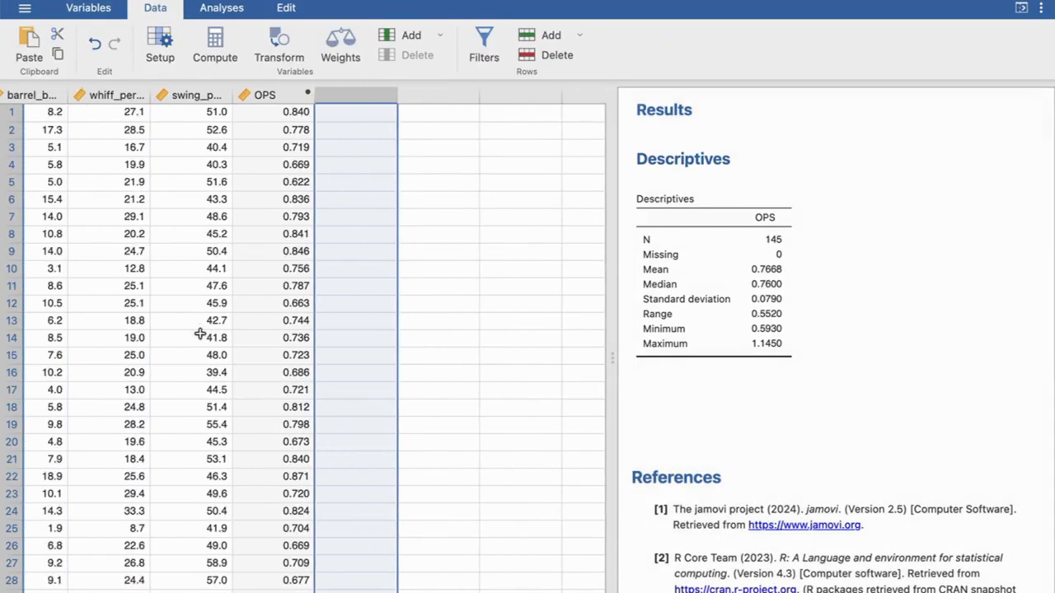
scroll(286, 196, "down", 15)
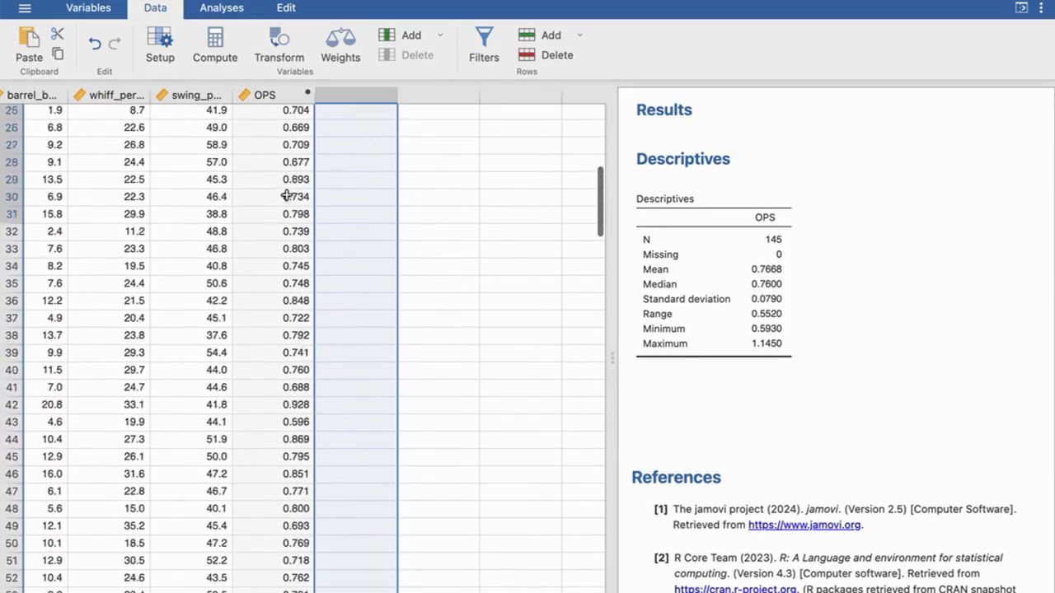
scroll(286, 195, "up", 15)
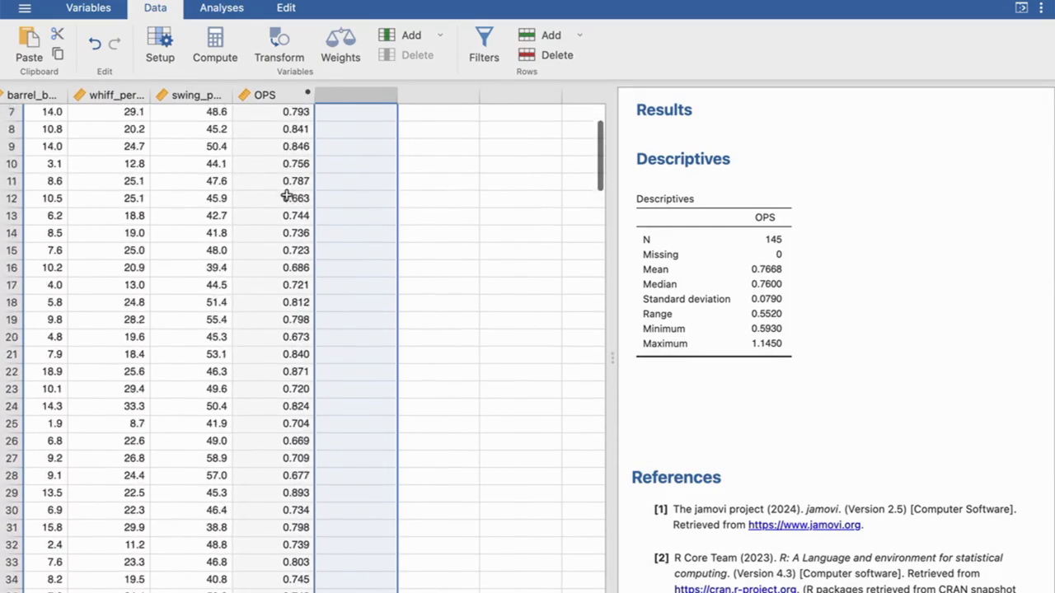
left_click(773, 328)
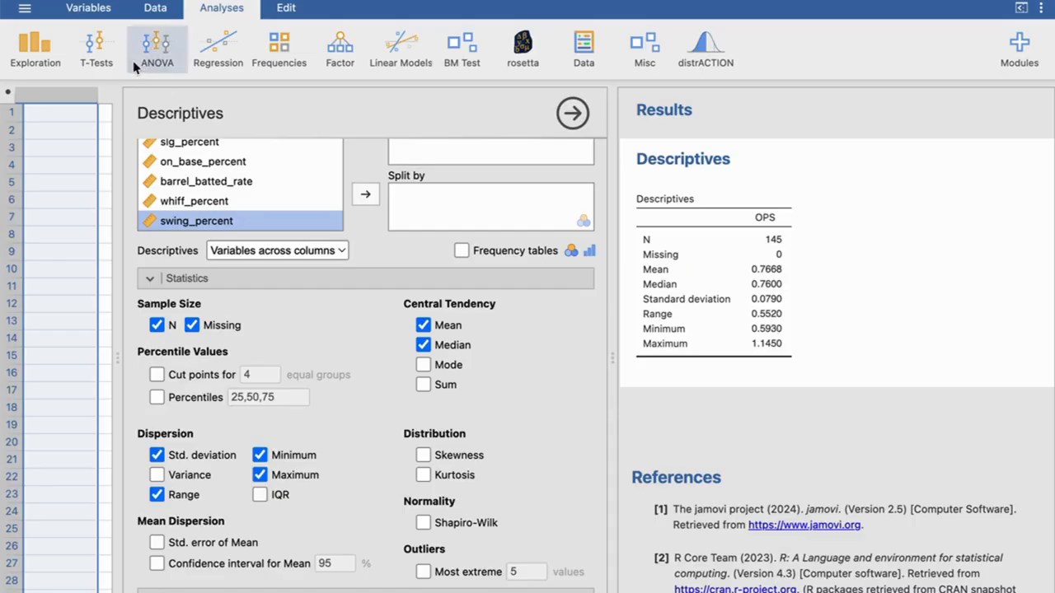
left_click(155, 8)
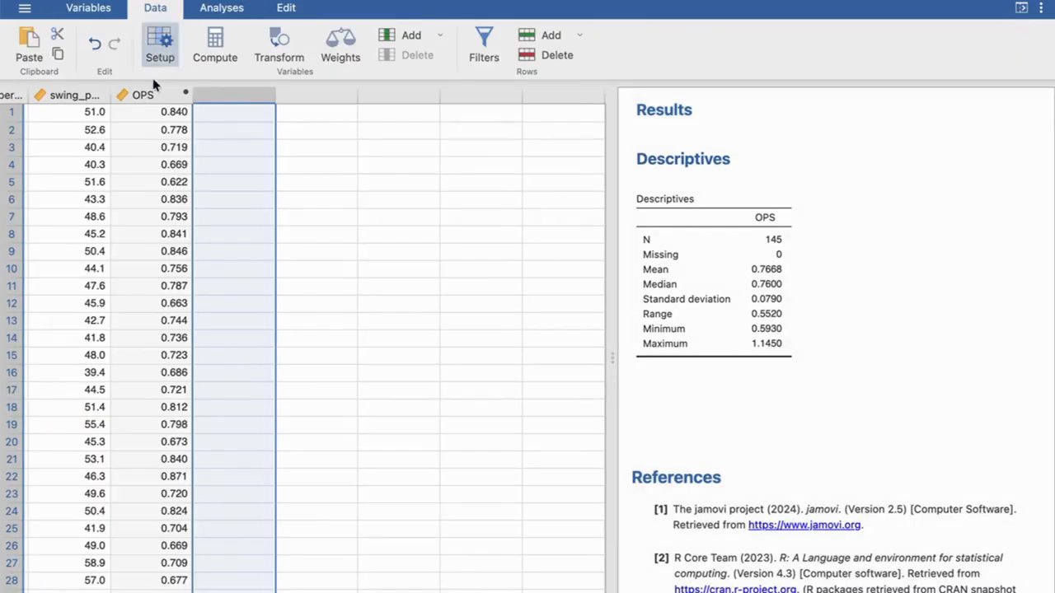
scroll(200, 336, "left", 5)
scroll(286, 192, "down", 10)
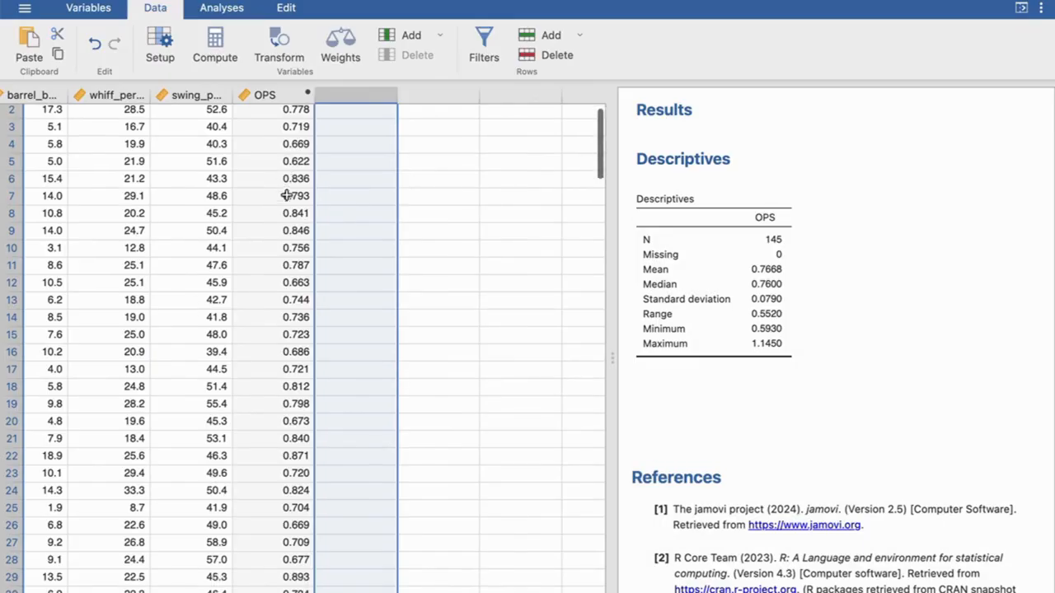
scroll(286, 192, "down", 7)
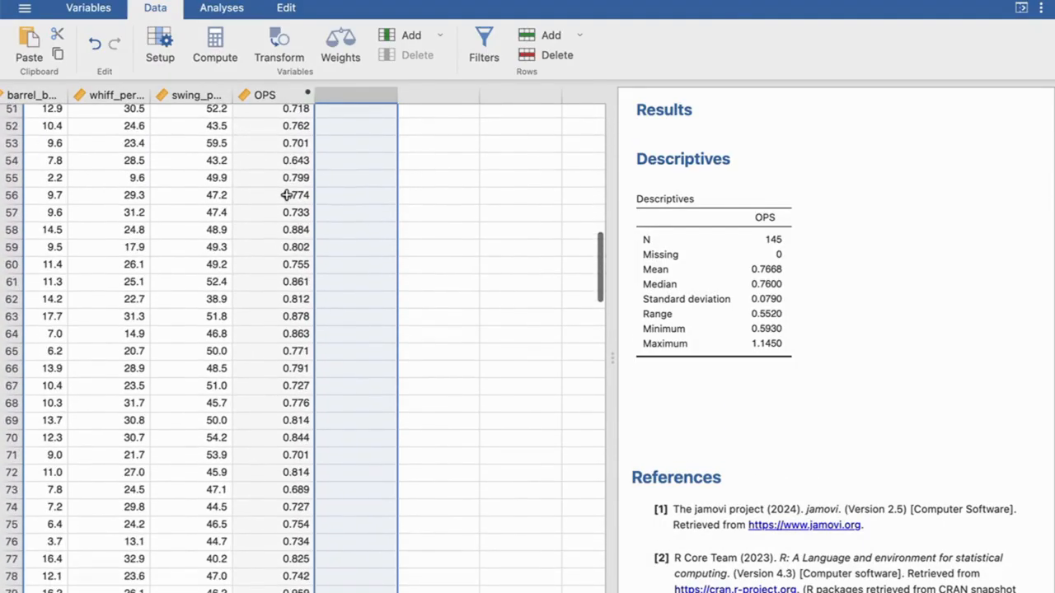
scroll(286, 195, "up", 17)
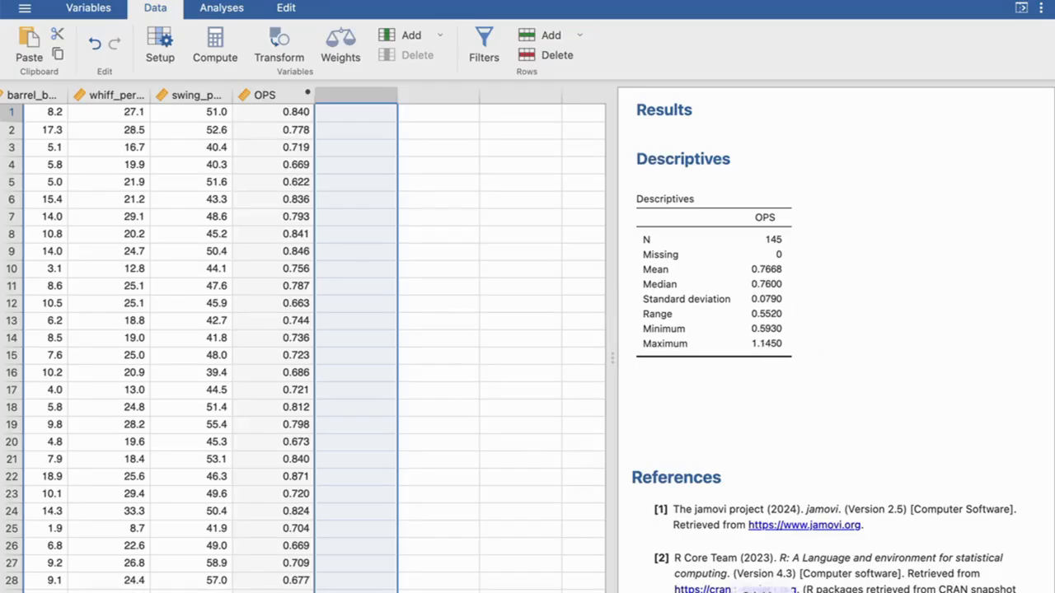
- Switch to Excel and examine the min and max class limits and the formulas behind the first two classes
left_click(525, 592)
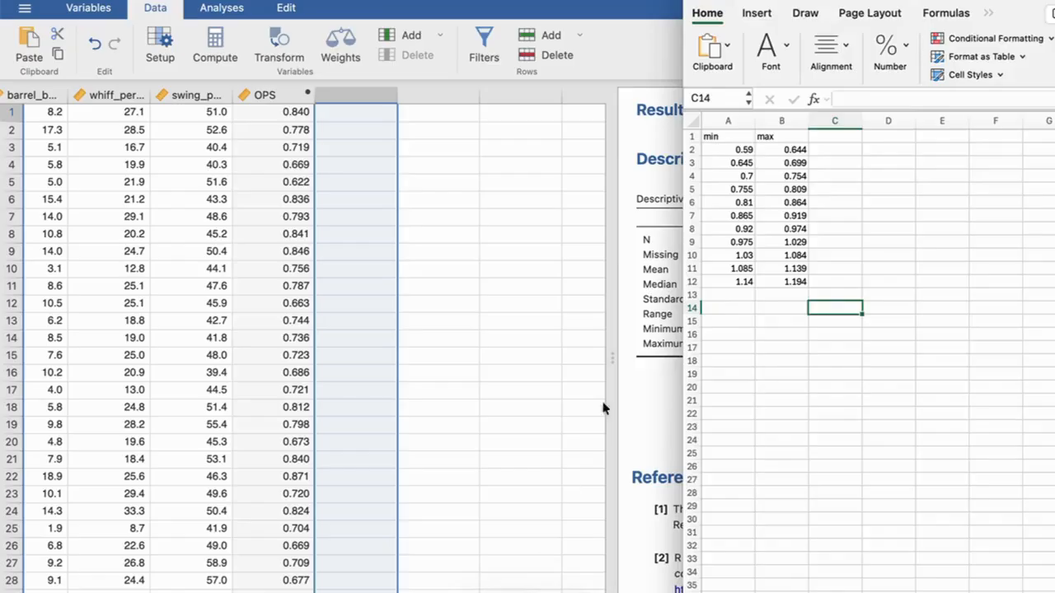
left_click(742, 149)
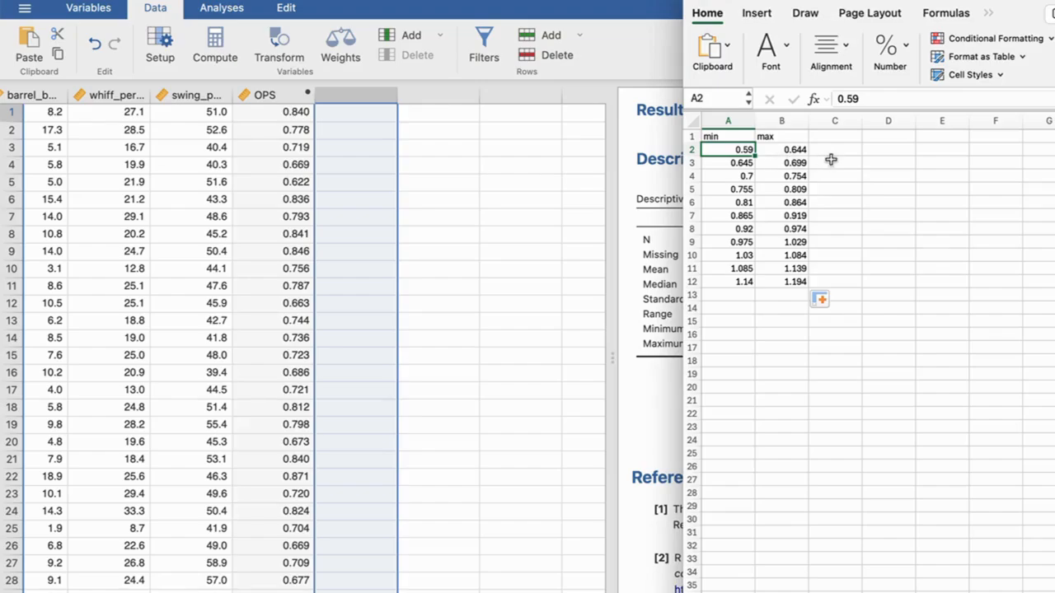
left_click(836, 309)
left_click(740, 149)
left_click(798, 149)
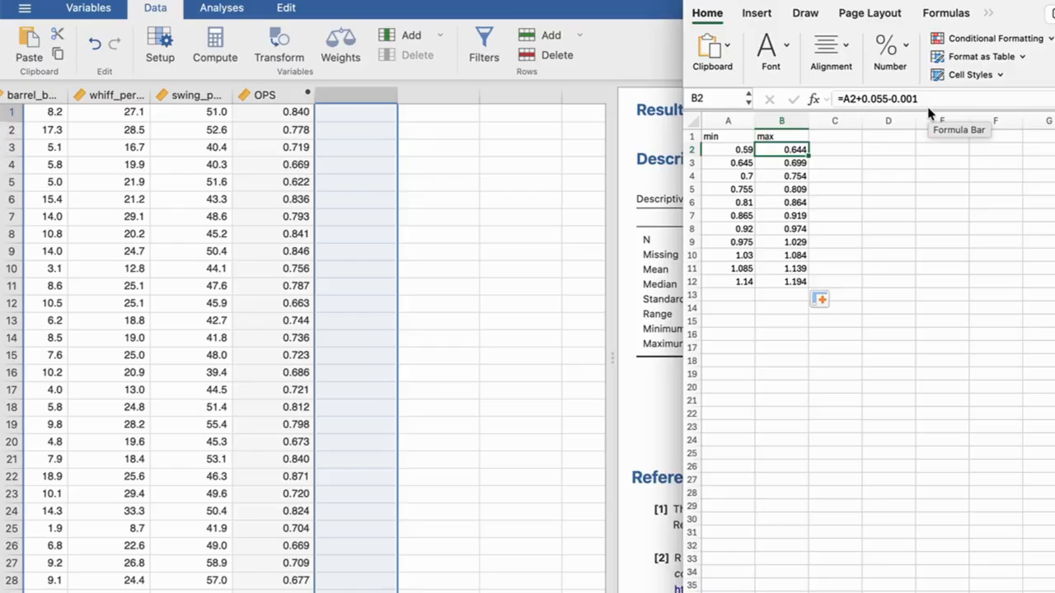
key("Left")
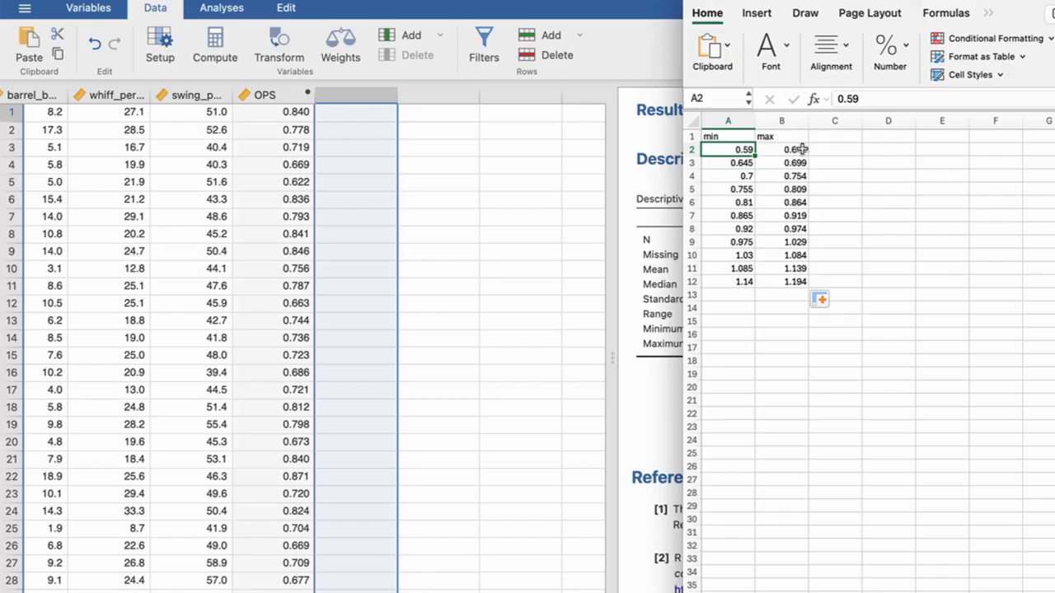
left_click(800, 149)
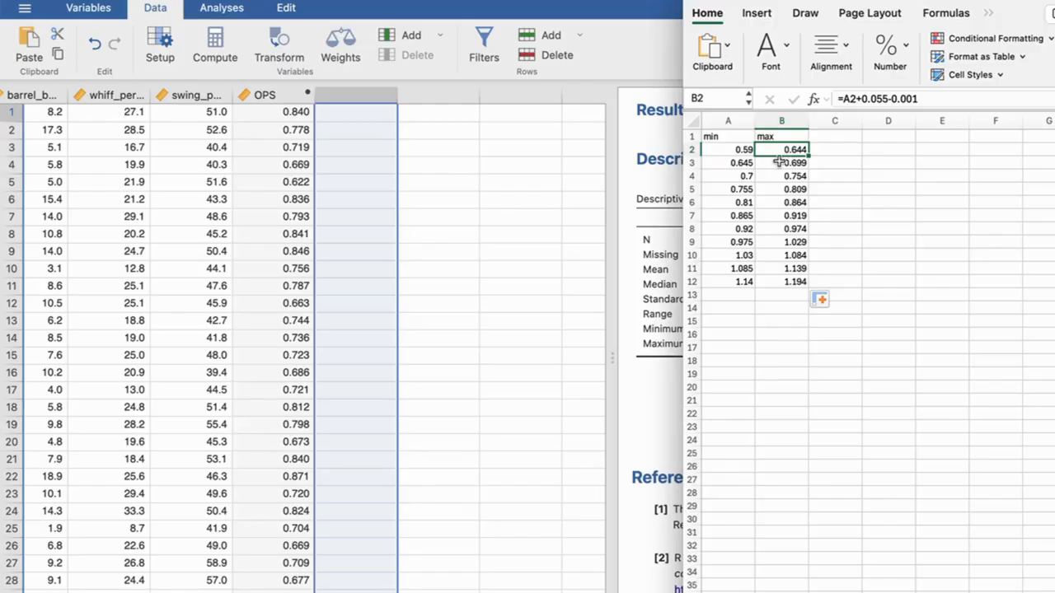
left_click(740, 164)
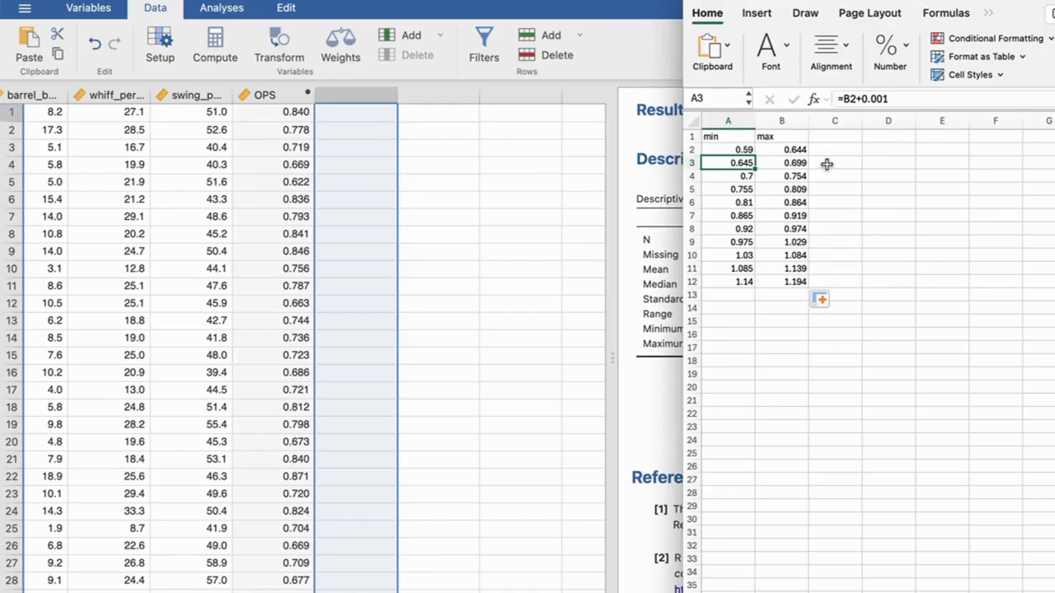
left_click(785, 163)
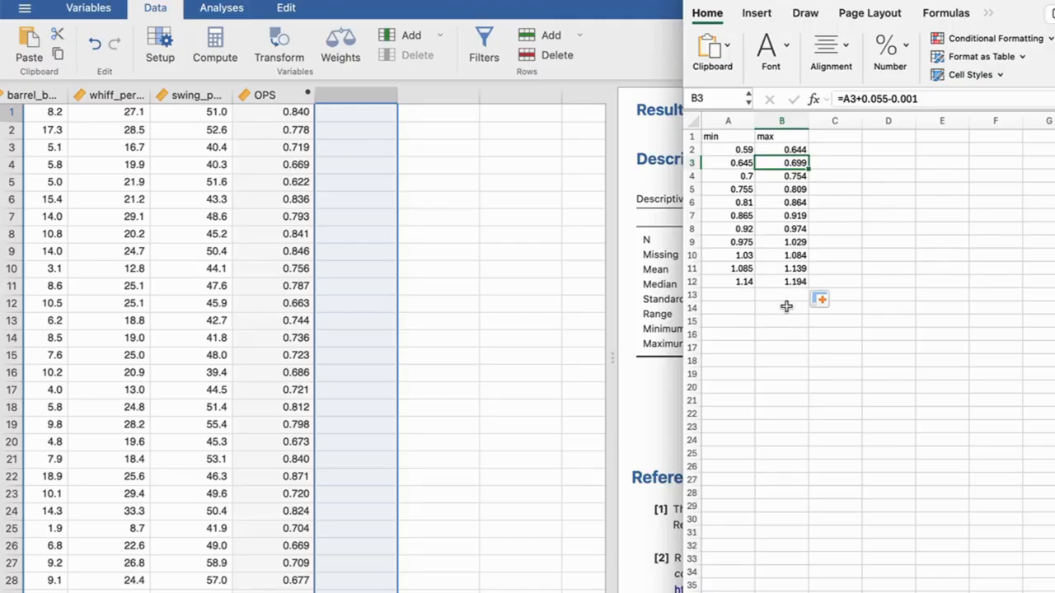
left_click(655, 367)
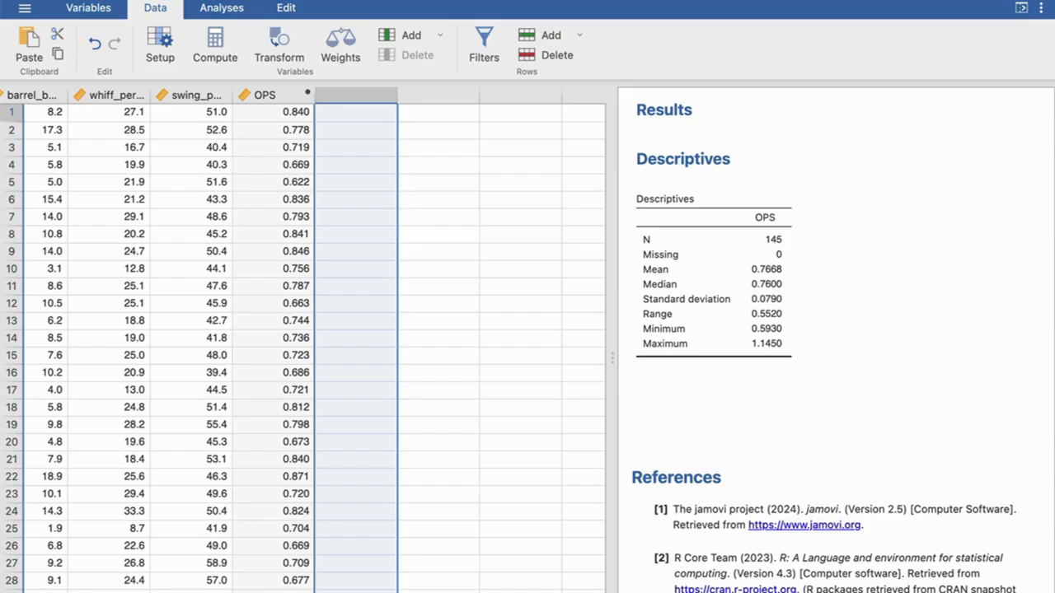
left_click(525, 592)
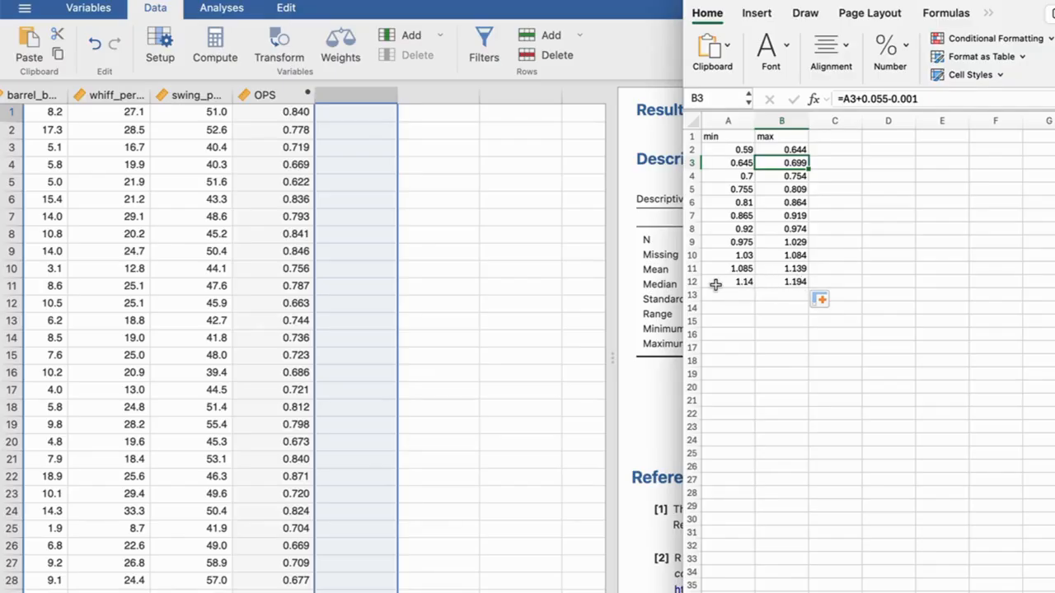
- Return to jamovi and create a new transformed variable in the empty column after OPS
left_click(367, 115)
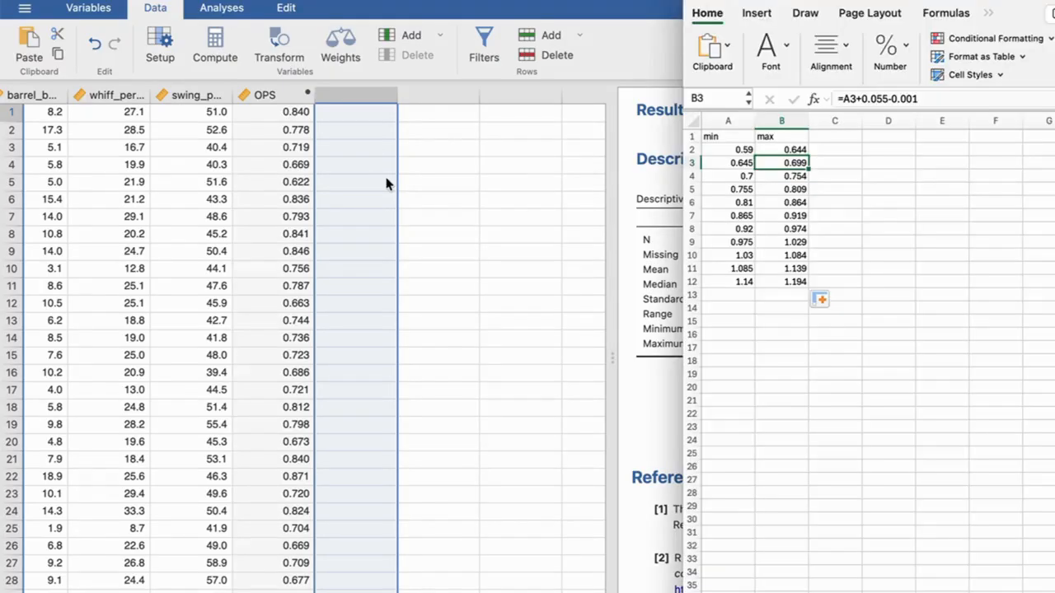
left_click(367, 115)
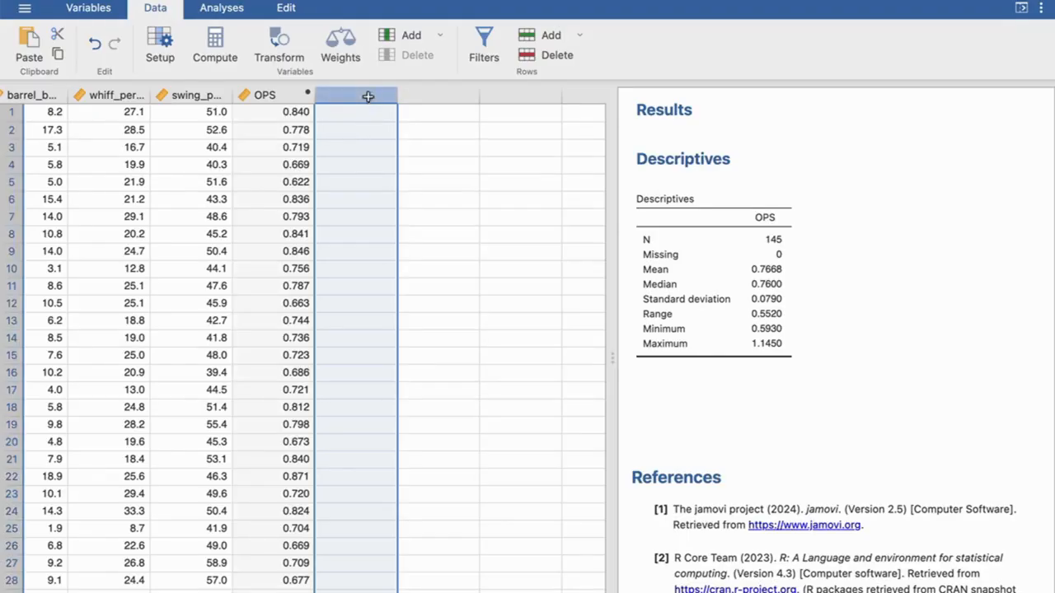
double_click(366, 93)
left_click(537, 268)
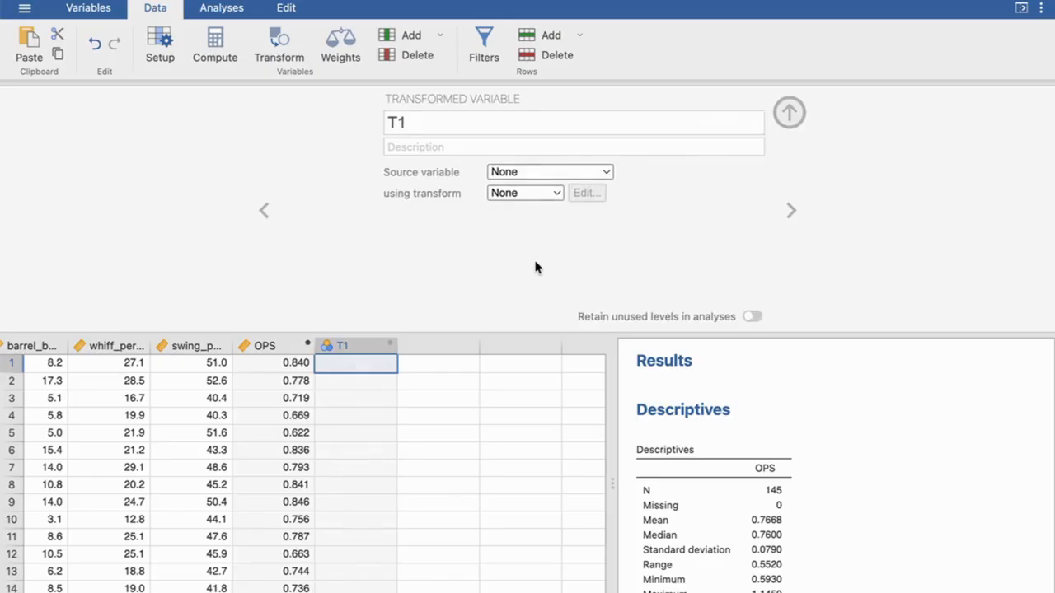
- Name the transformed variable OPS_cat and set its source variable to OPS
left_click(380, 122)
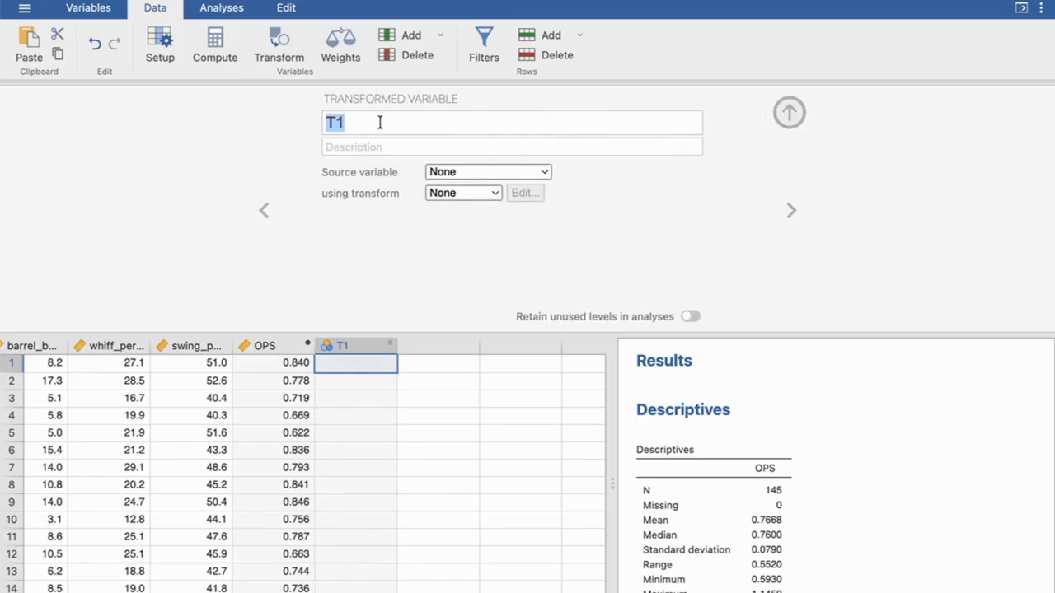
type("OPS_")
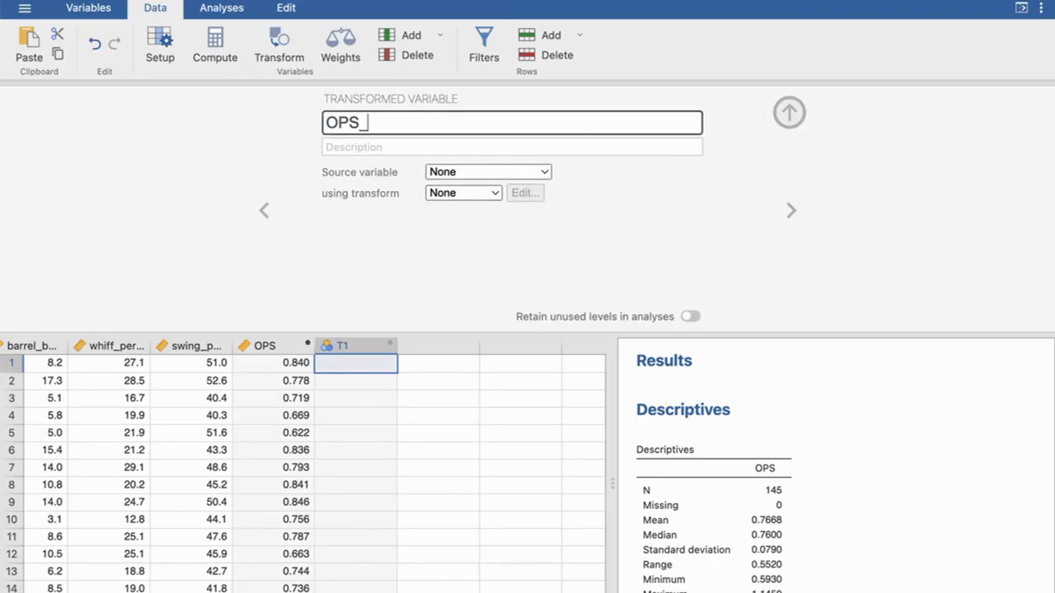
type("cat")
left_click(546, 172)
scroll(509, 280, "down", 3)
left_click(491, 357)
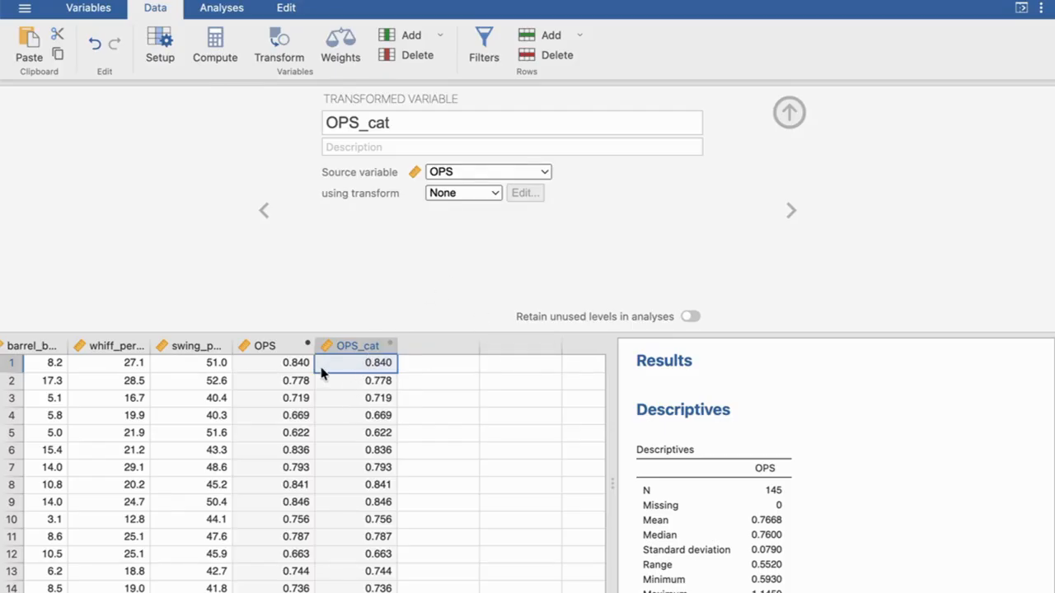
- Open the existing Transform 1 for editing and review its full list of recode conditions
left_click(491, 195)
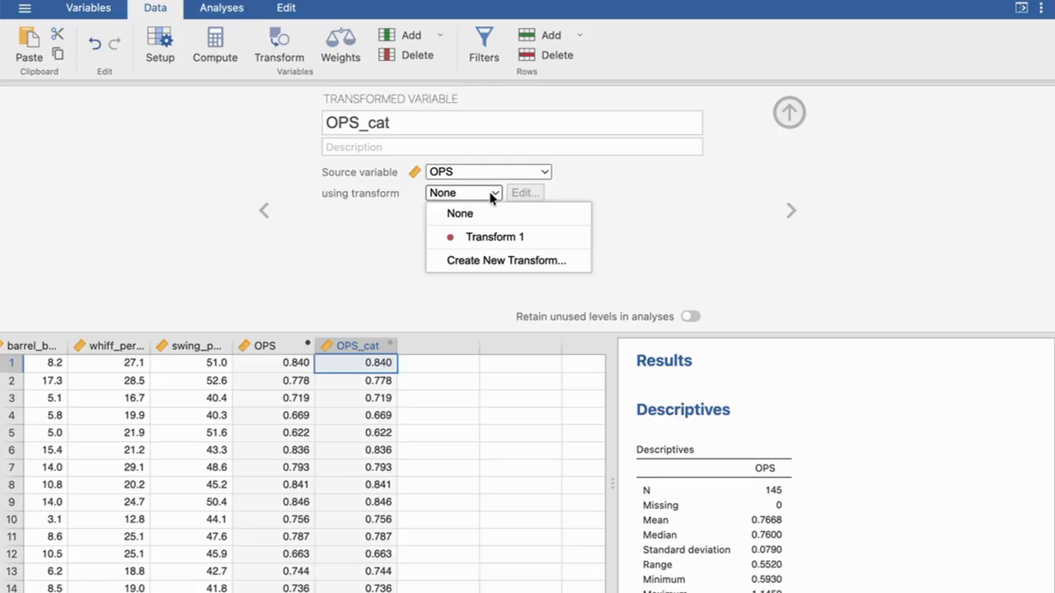
mouse_move(544, 239)
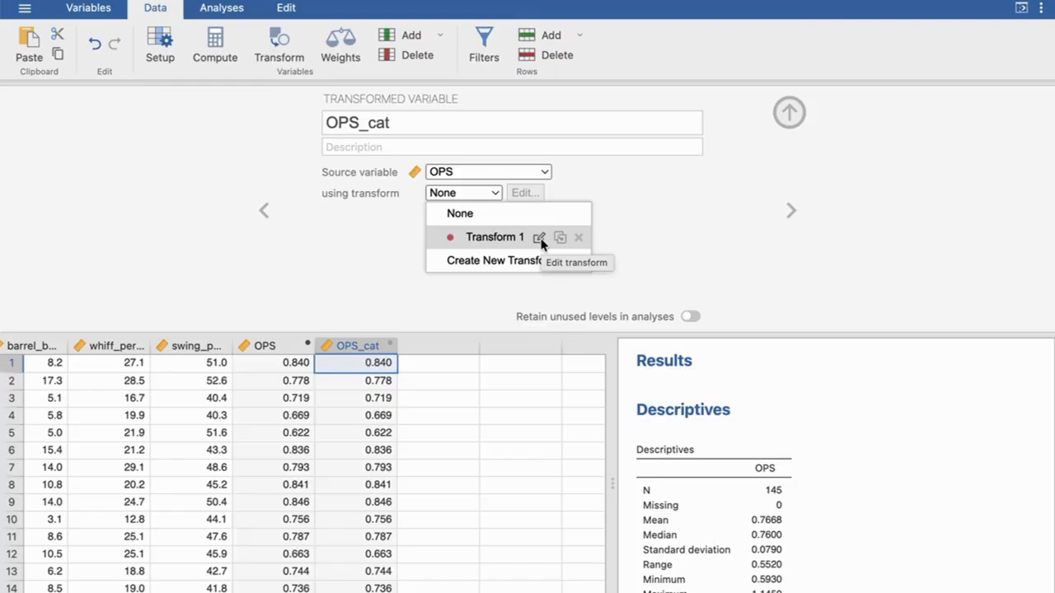
left_click(540, 239)
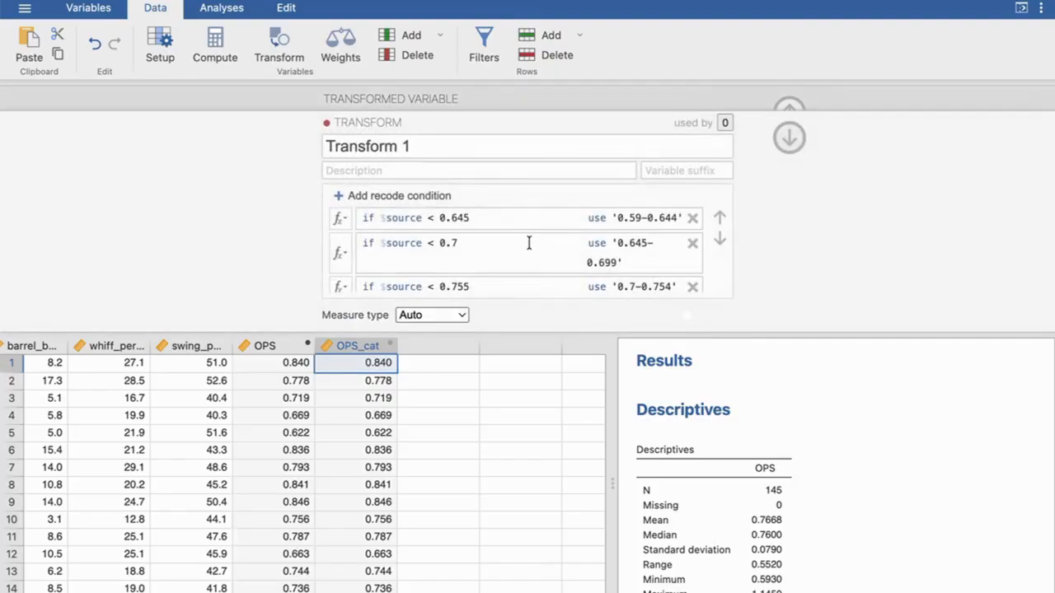
scroll(529, 243, "down", 10)
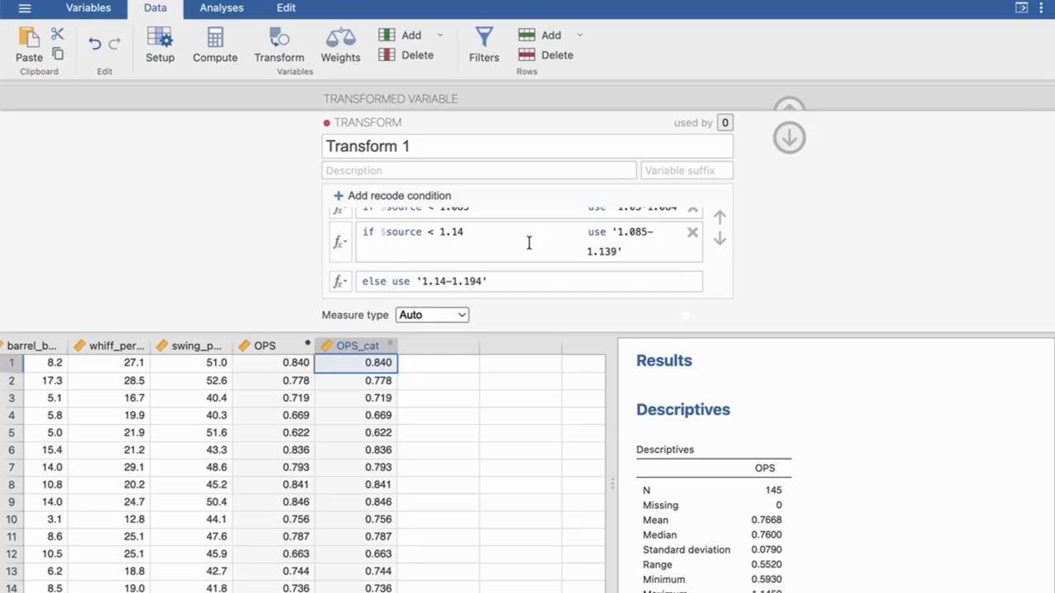
scroll(530, 243, "up", 10)
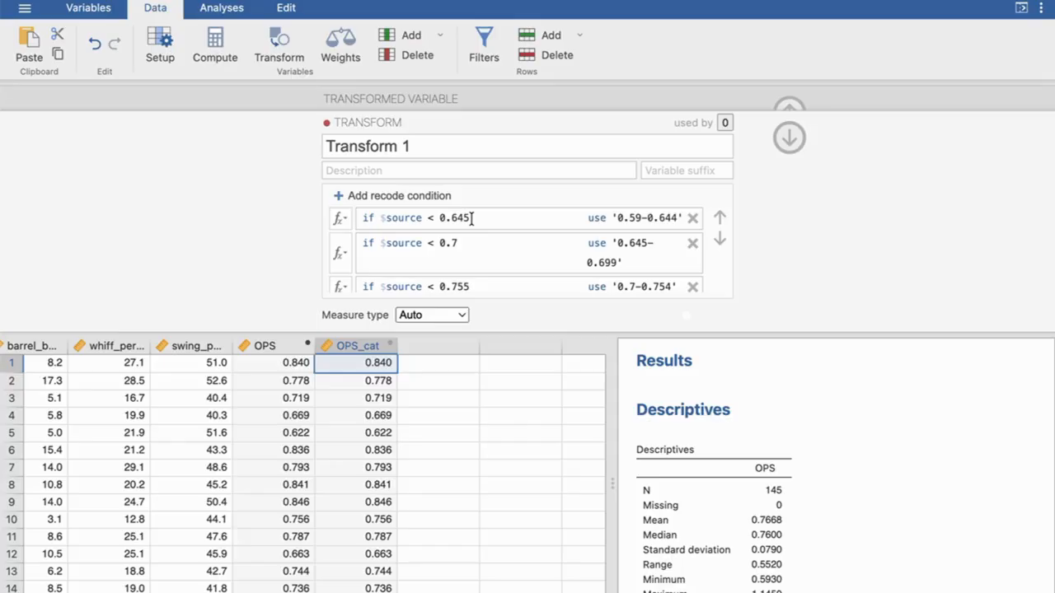
- Re-enter the final digit of the first recode condition's cutoff, 0.645, and check it against the class limits in Excel
left_click(466, 219)
key("BackSpace")
type("5")
left_click(524, 591)
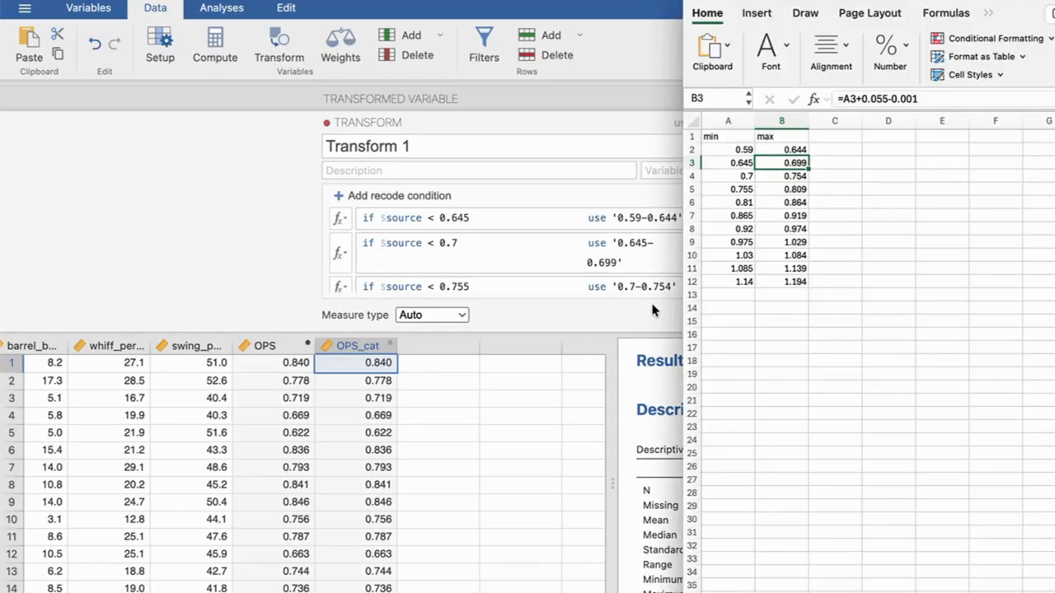
- Compare the first class limits in Excel with Transform 1's recode labels in jamovi, and review all its conditions through the final else
left_click(739, 164)
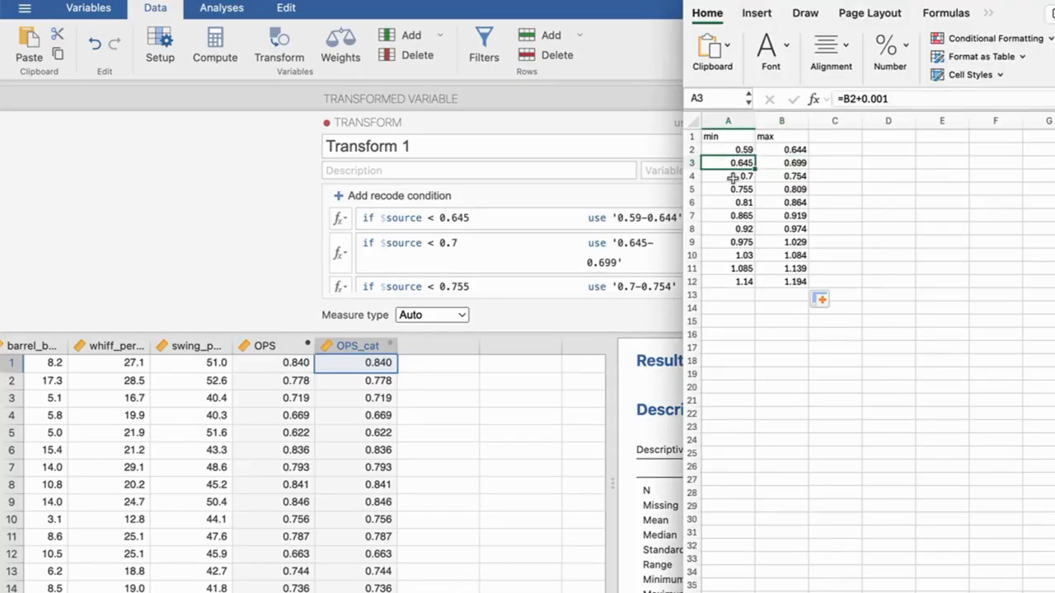
left_click_drag(737, 150, 824, 150)
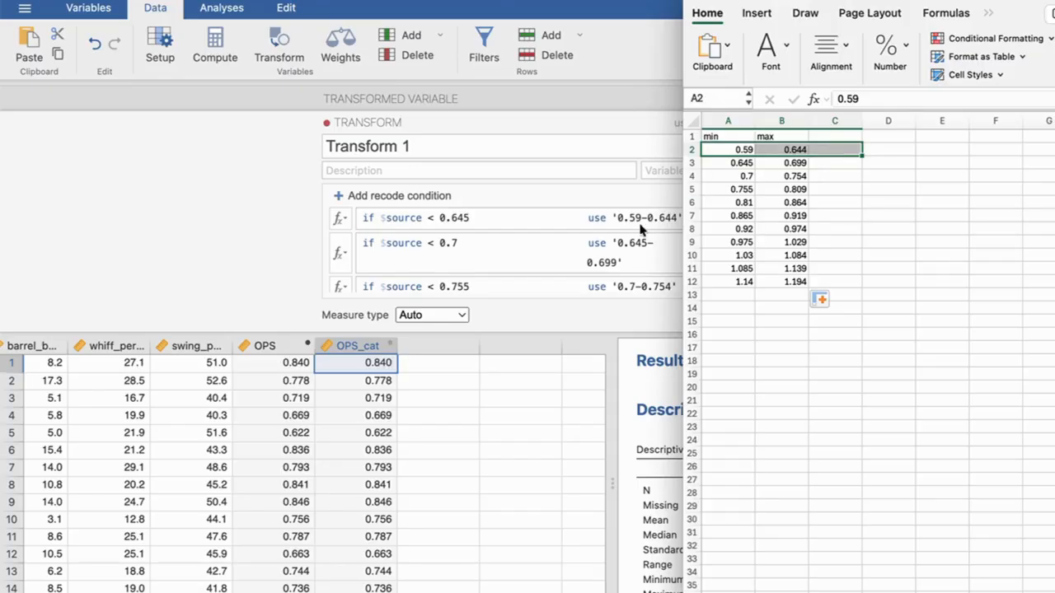
left_click(601, 259)
scroll(582, 223, "down", 2)
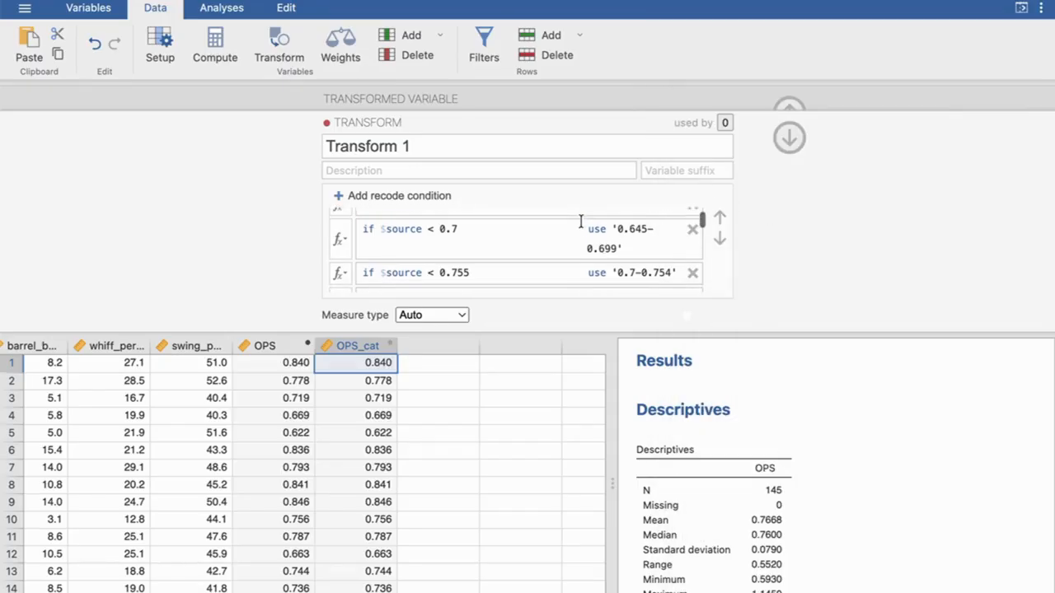
scroll(581, 221, "down", 5)
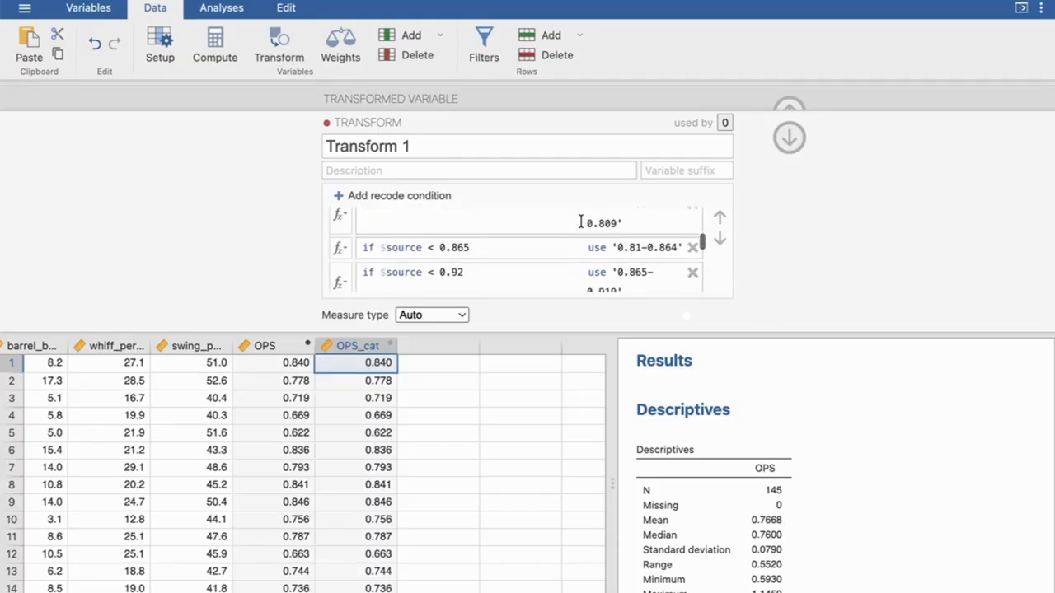
scroll(581, 221, "down", 4)
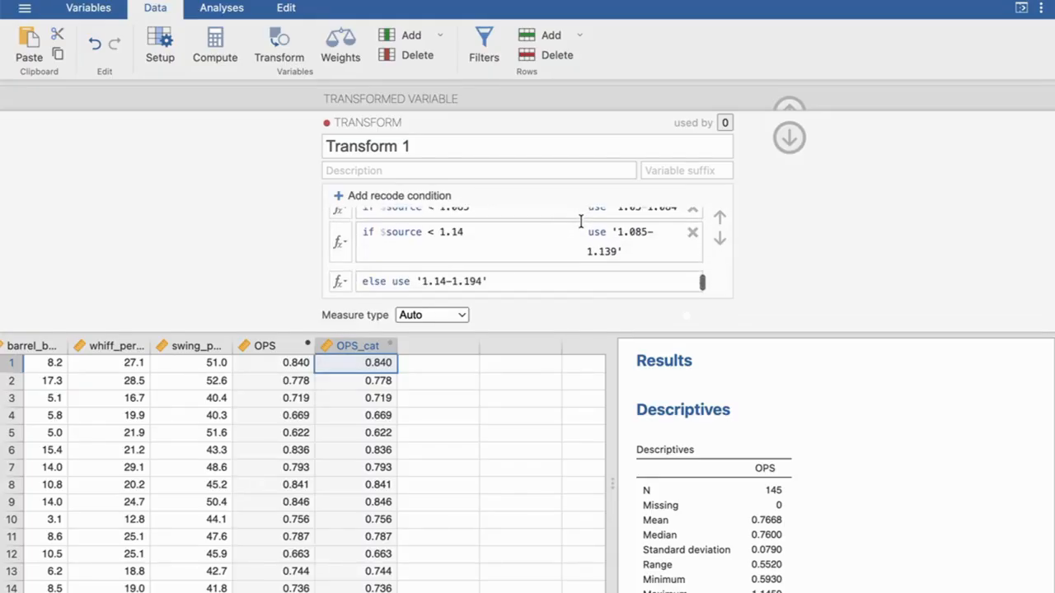
scroll(581, 221, "up", 8)
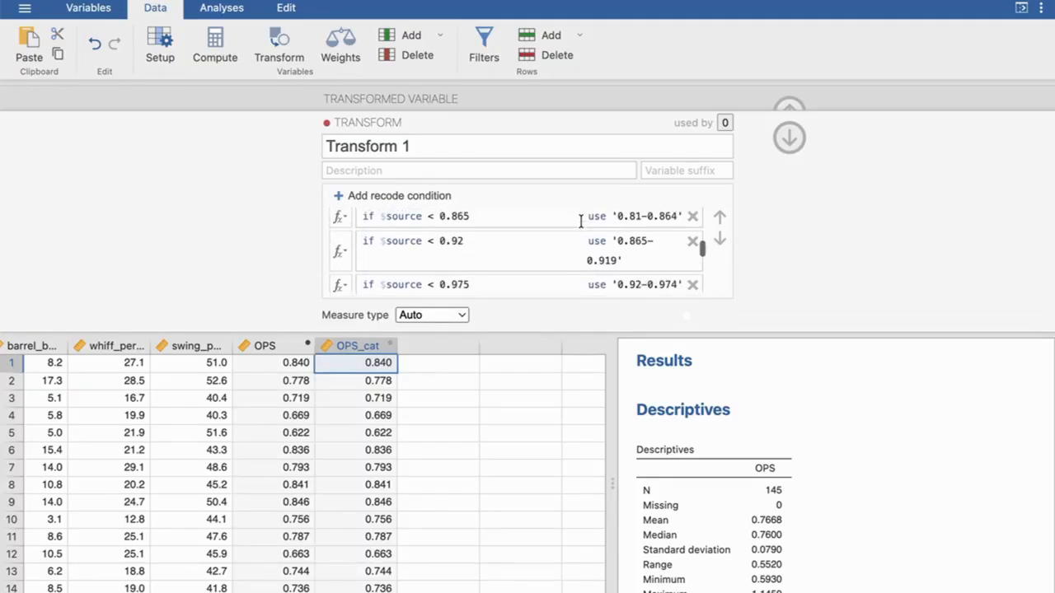
scroll(581, 220, "up", 4)
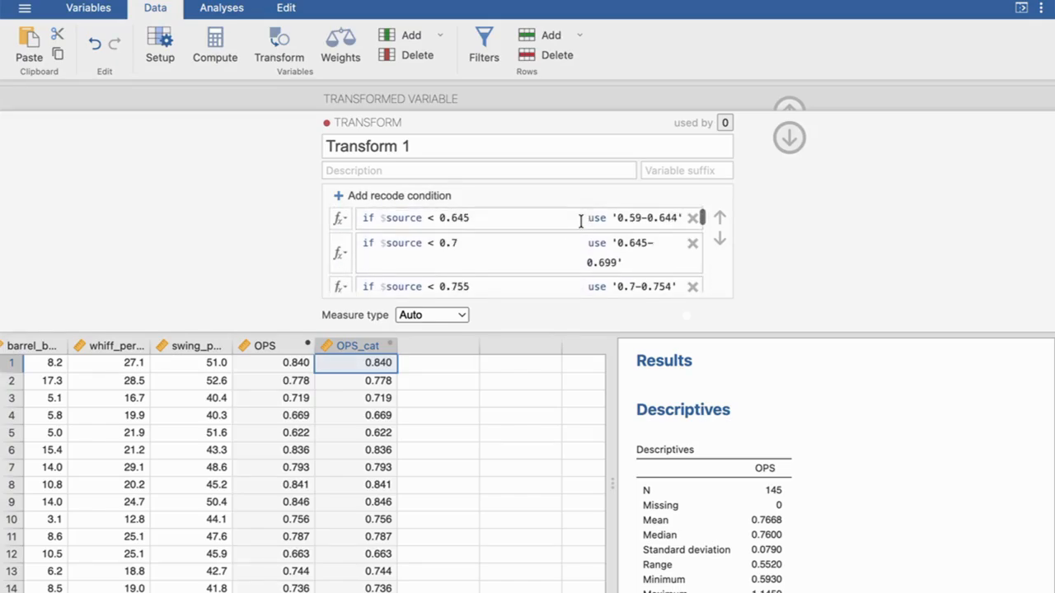
scroll(581, 221, "down", 10)
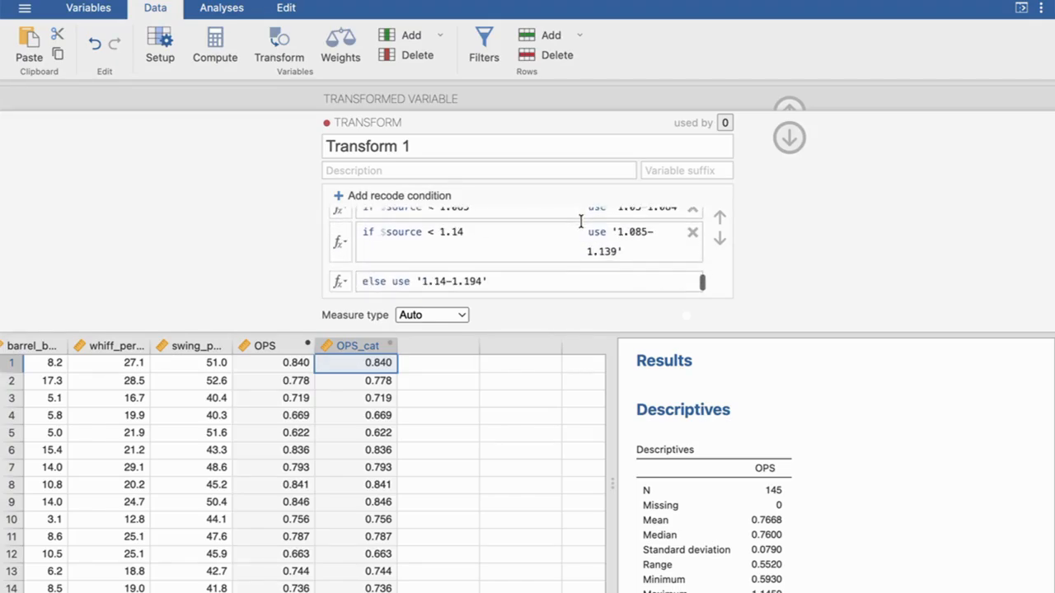
scroll(581, 221, "up", 10)
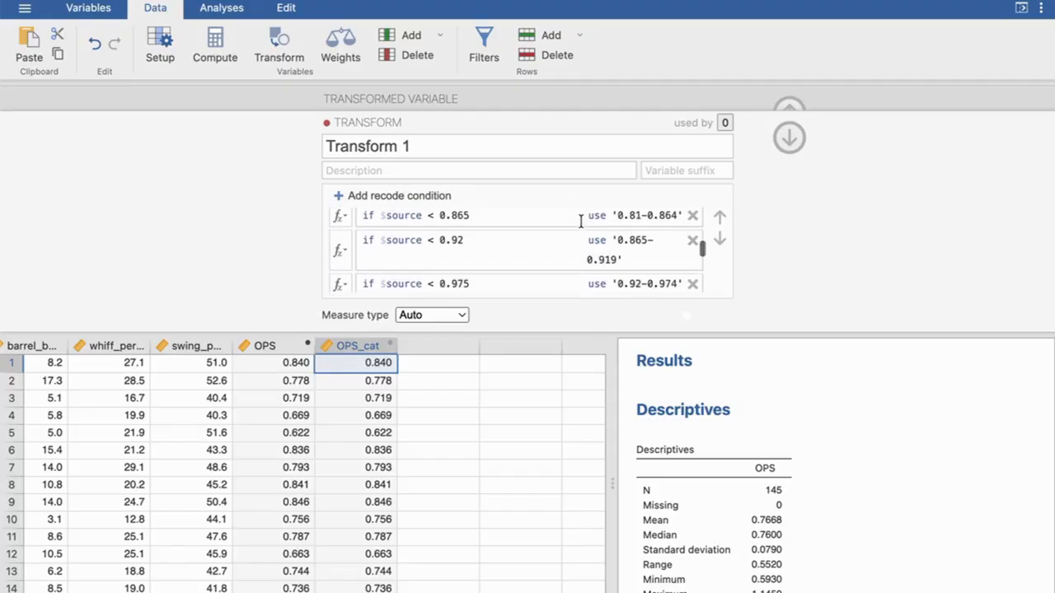
scroll(581, 221, "up", 1)
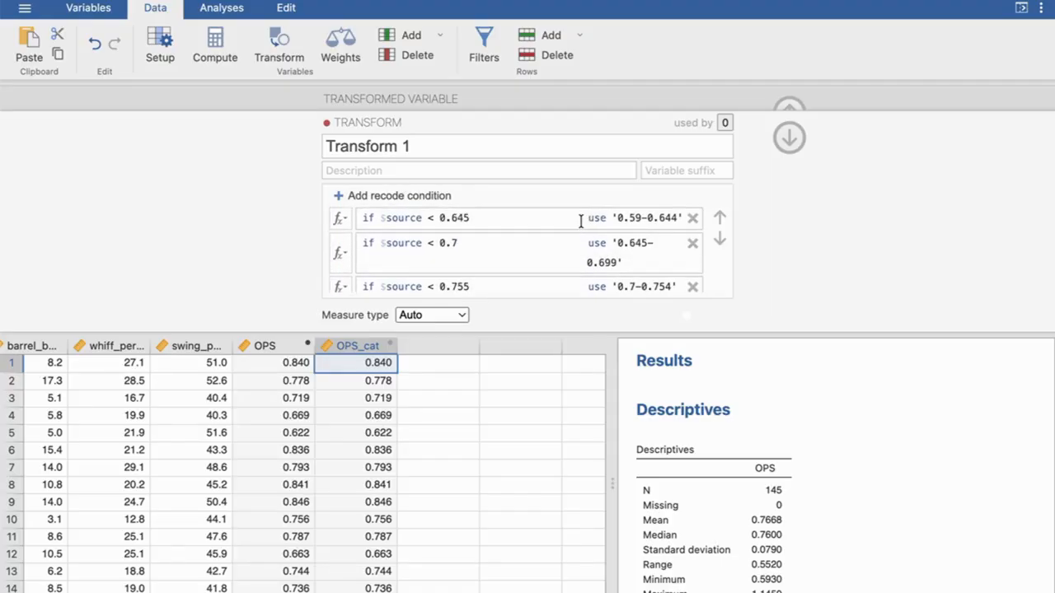
- Set the measure type of Transform 1 to Ordinal and close the transform editor
left_click(455, 316)
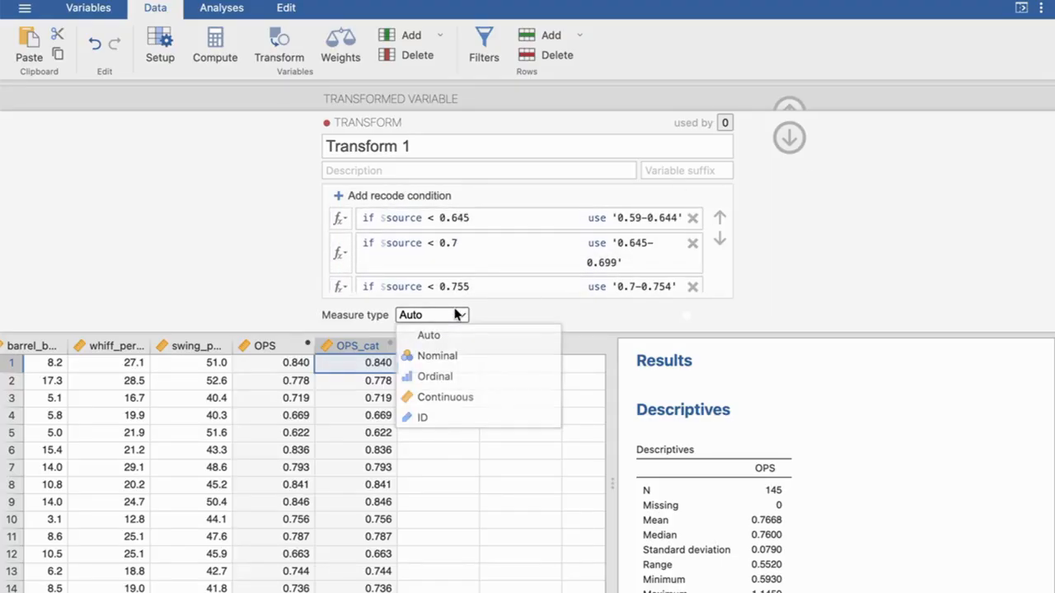
left_click(465, 378)
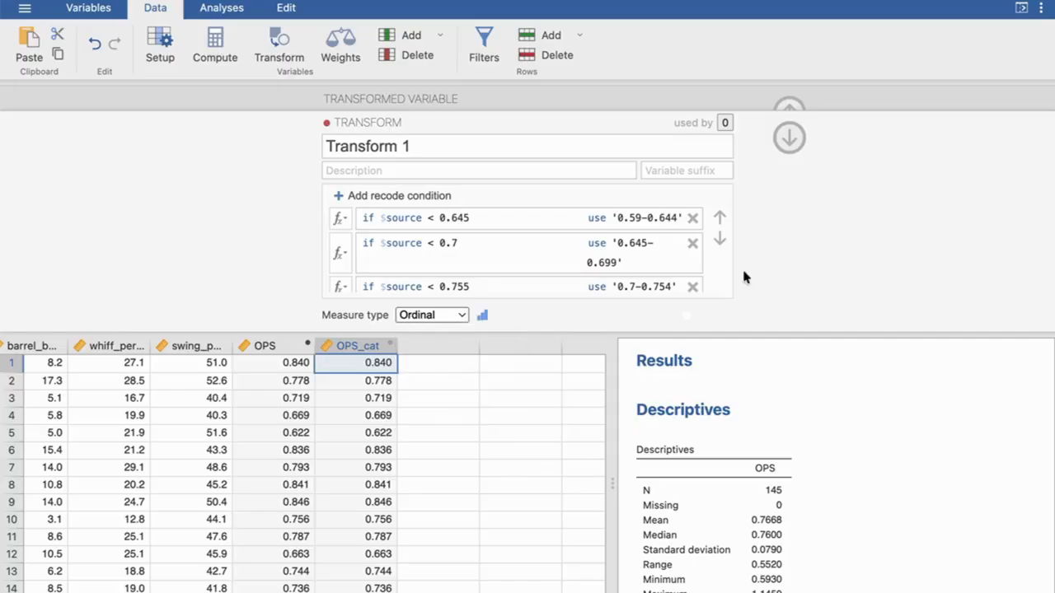
left_click(788, 138)
- Apply Transform 1 to the OPS_cat variable and close the variable setup
left_click(474, 198)
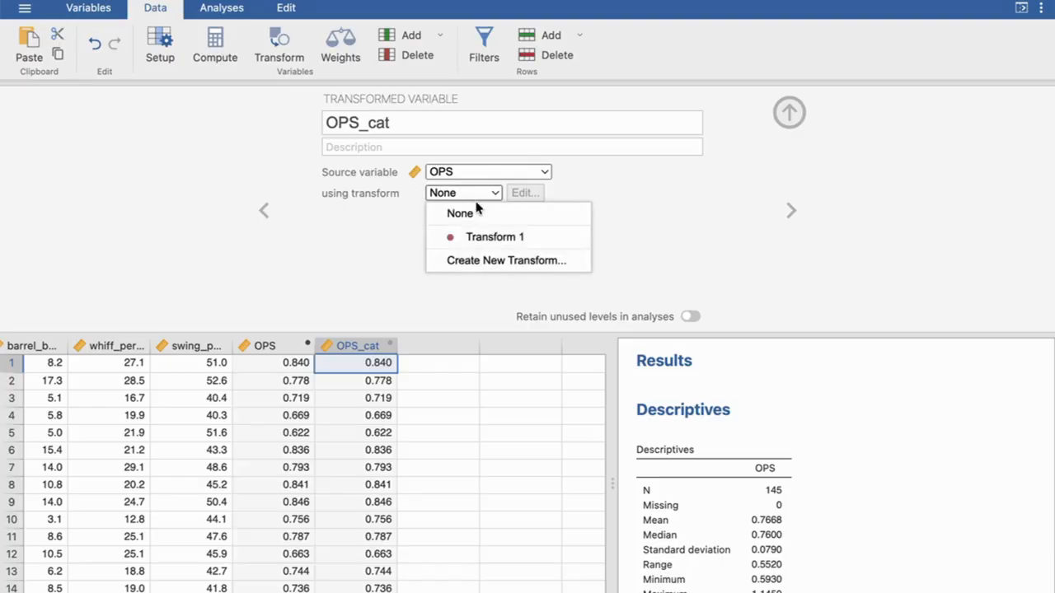
left_click(495, 237)
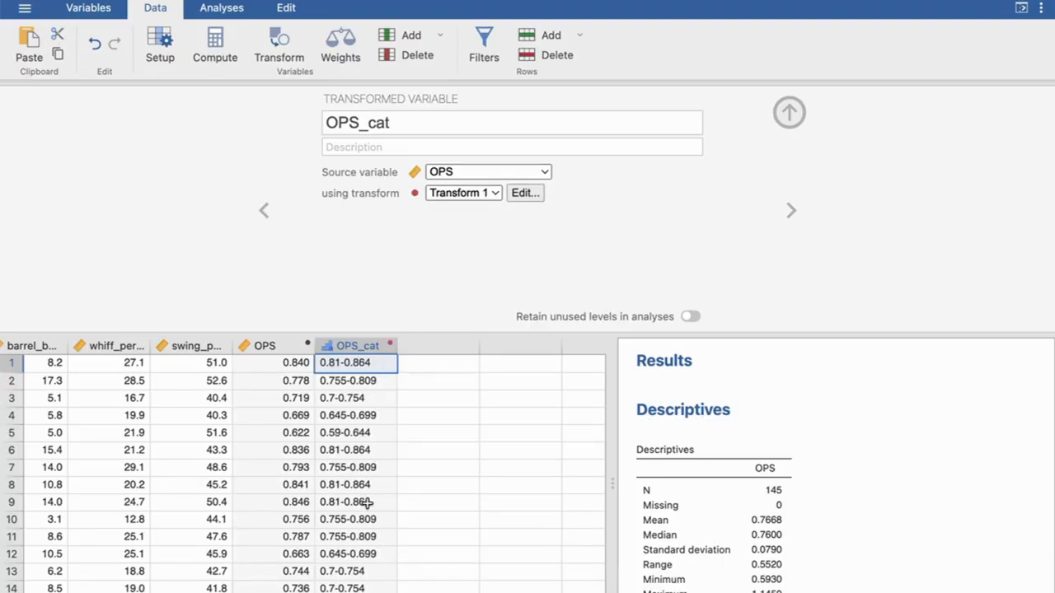
left_click(789, 112)
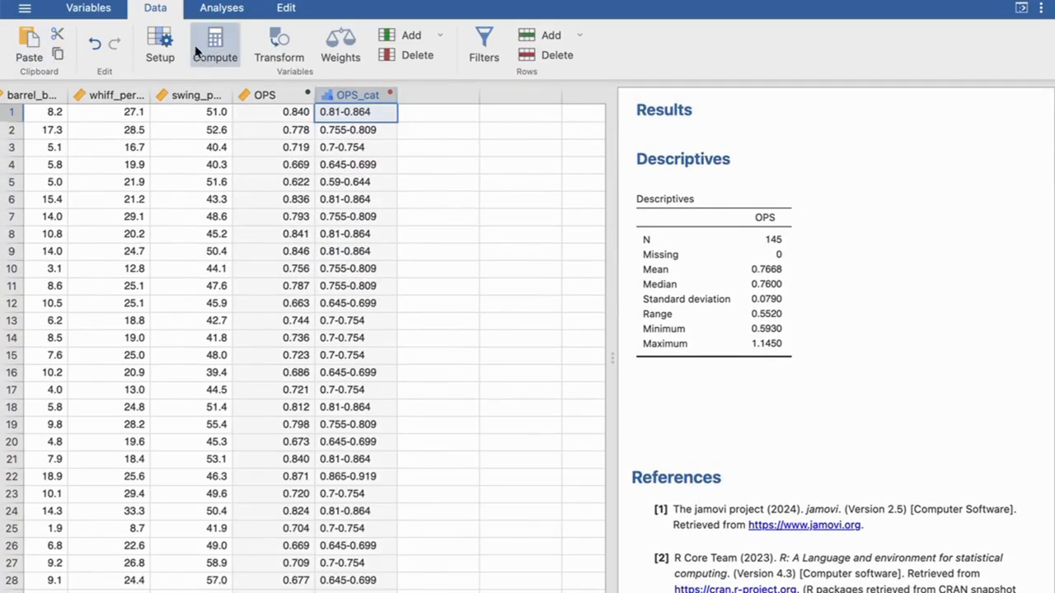
- Start a new Descriptives analysis and add OPS_cat as its variable
left_click(221, 8)
left_click(43, 53)
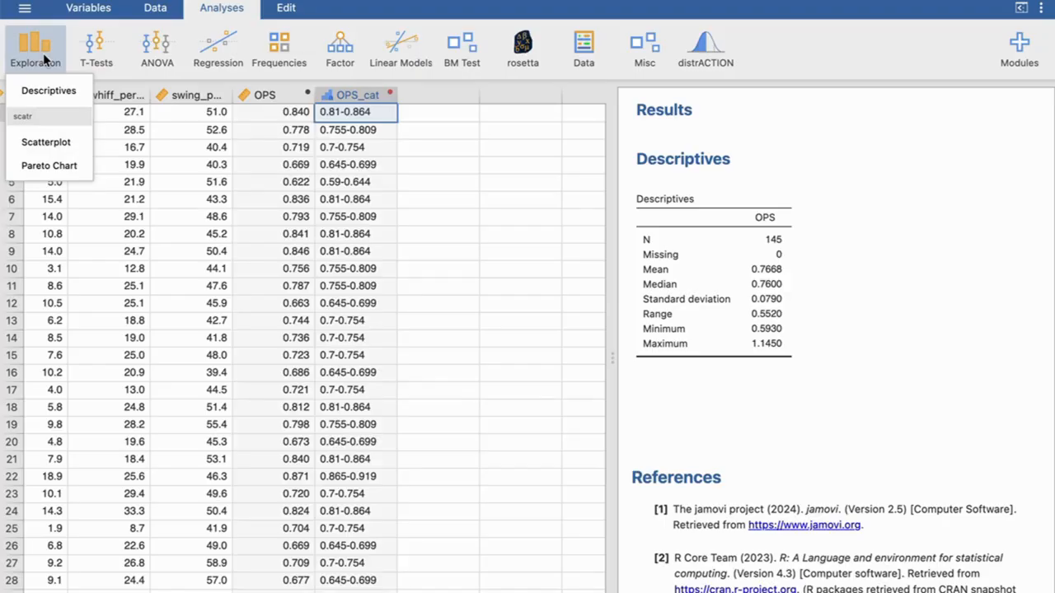
left_click(51, 90)
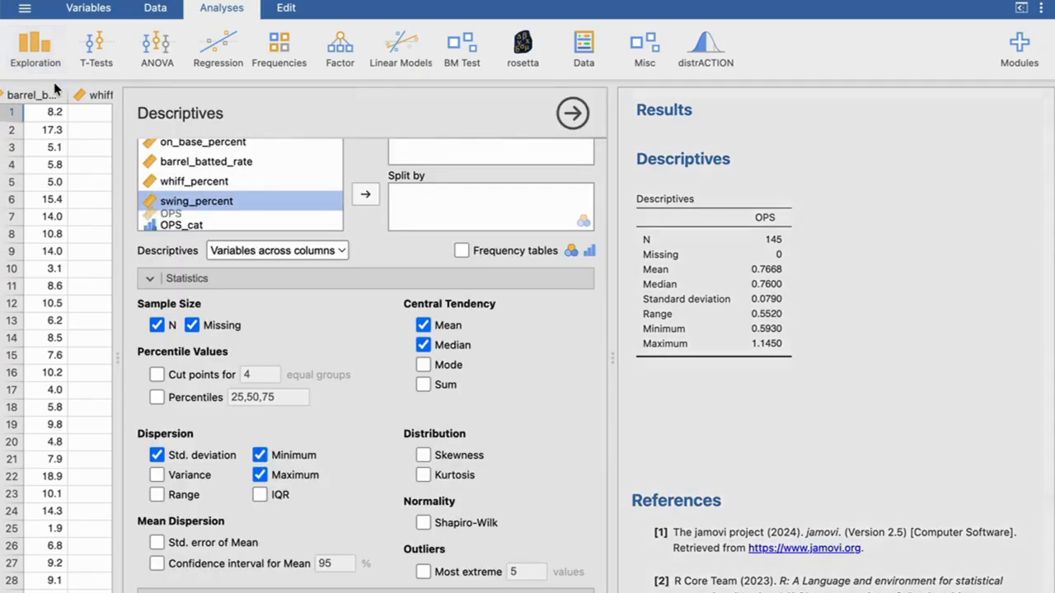
scroll(281, 216, "down", 1)
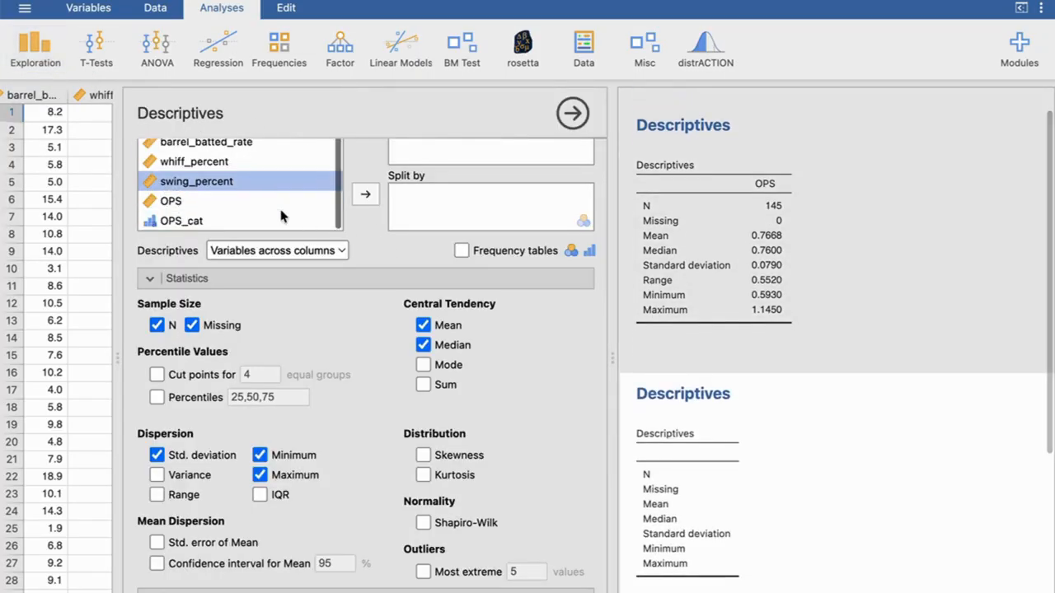
left_click(197, 221)
scroll(425, 173, "up", 2)
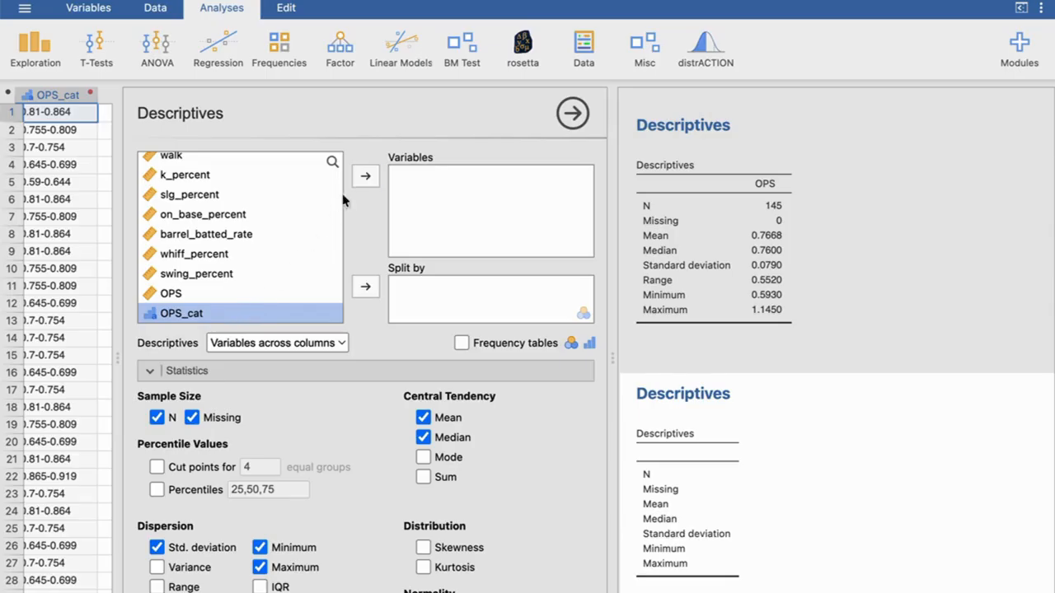
left_click(365, 176)
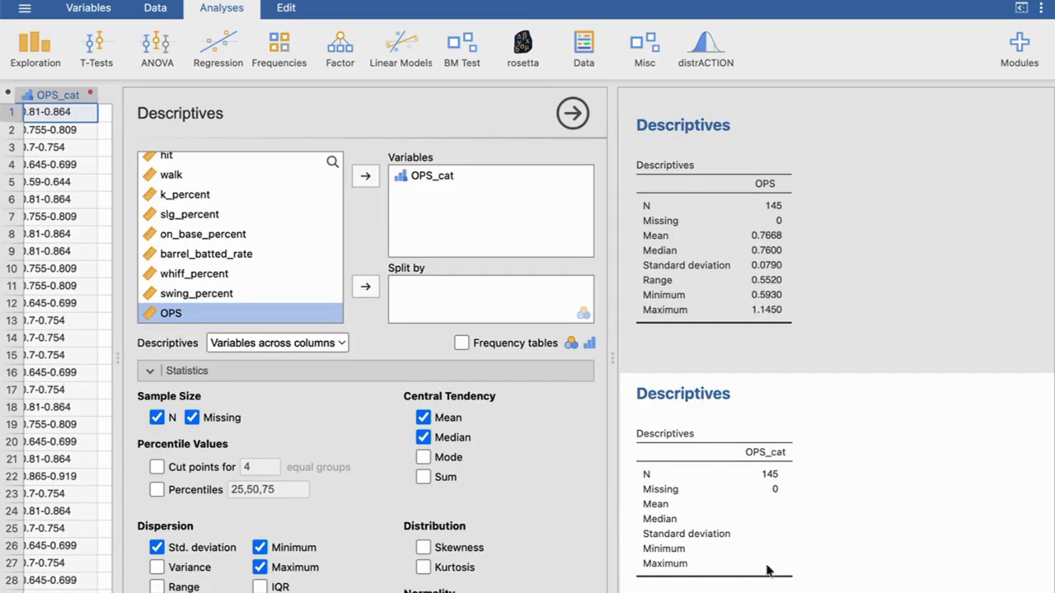
- Enable frequency tables for OPS_cat in the Descriptives analysis
scroll(734, 459, "down", 3)
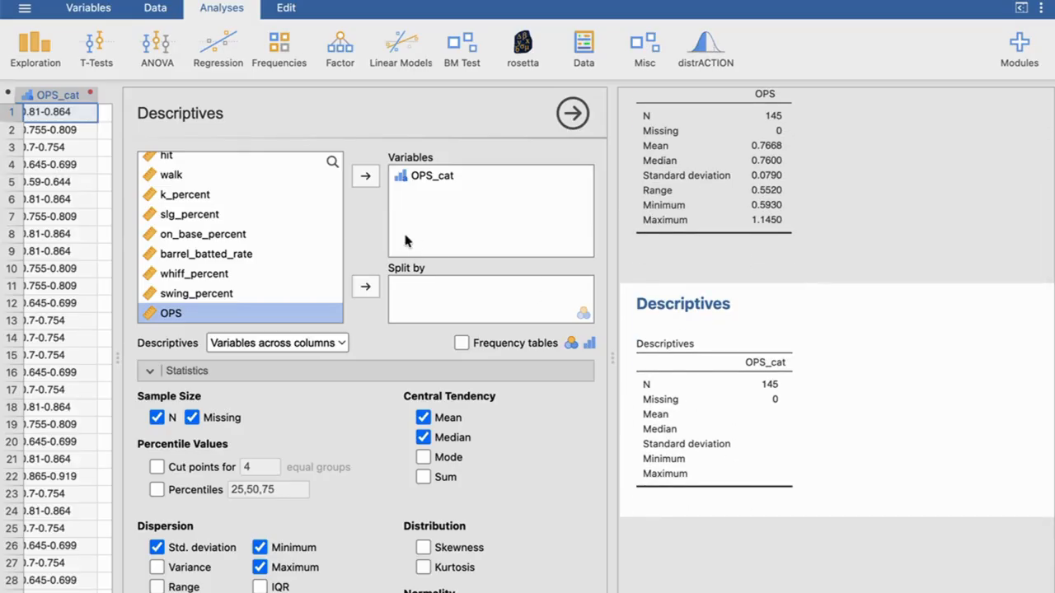
scroll(461, 338, "down", 2)
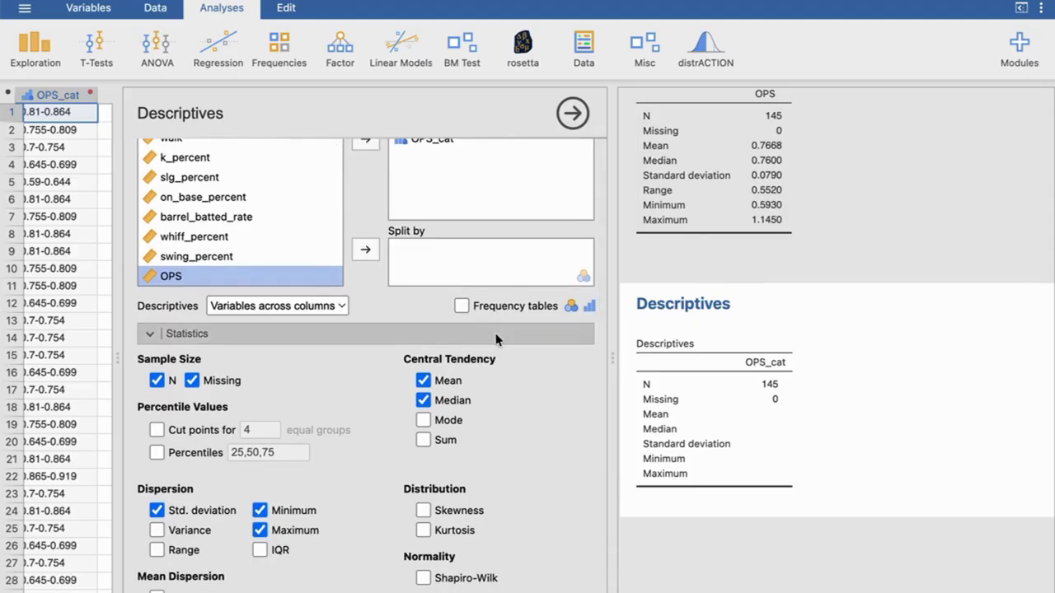
left_click(462, 307)
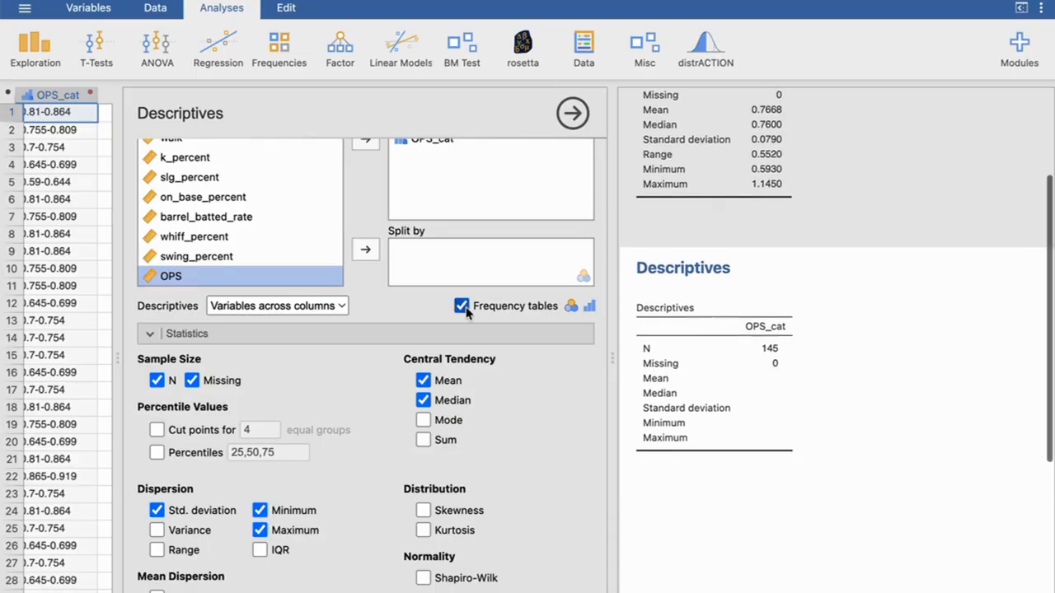